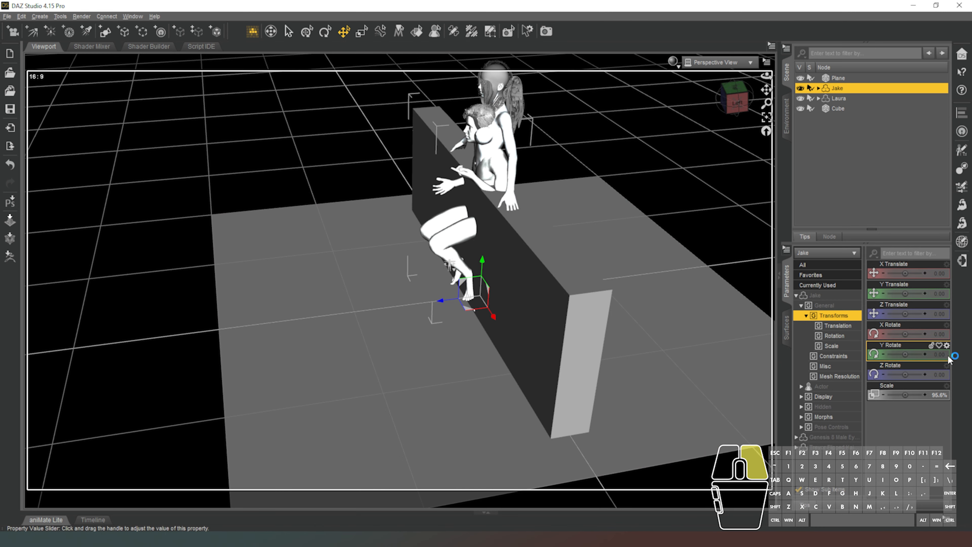
Set the male figure's Y rotation to 180 and raise it to about 34.01 on the Y axis.
type("0")
key("Return")
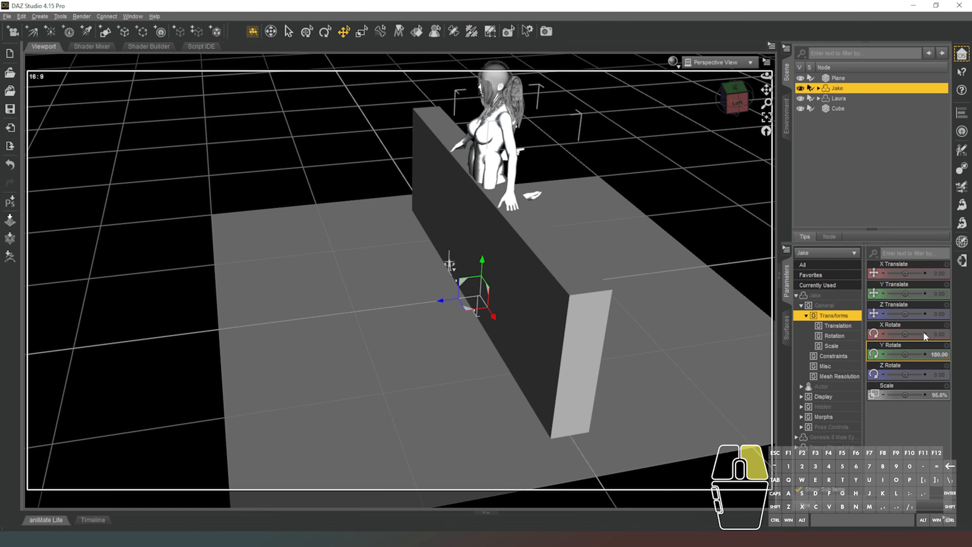
left_click_drag(484, 266, 484, 239)
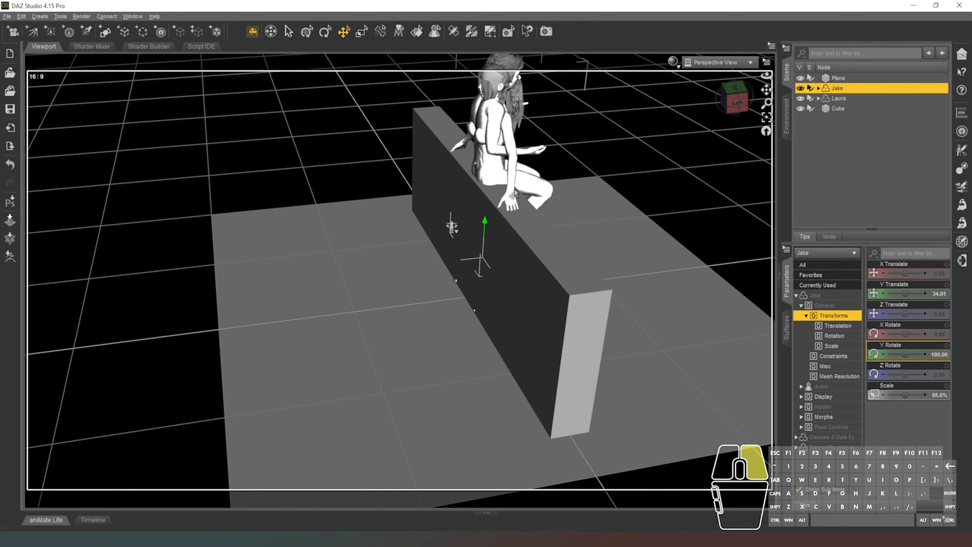
Seat the male figure on the cube's top edge, moving it to about -32.87 on X and 40.77 on Y.
left_click(726, 100)
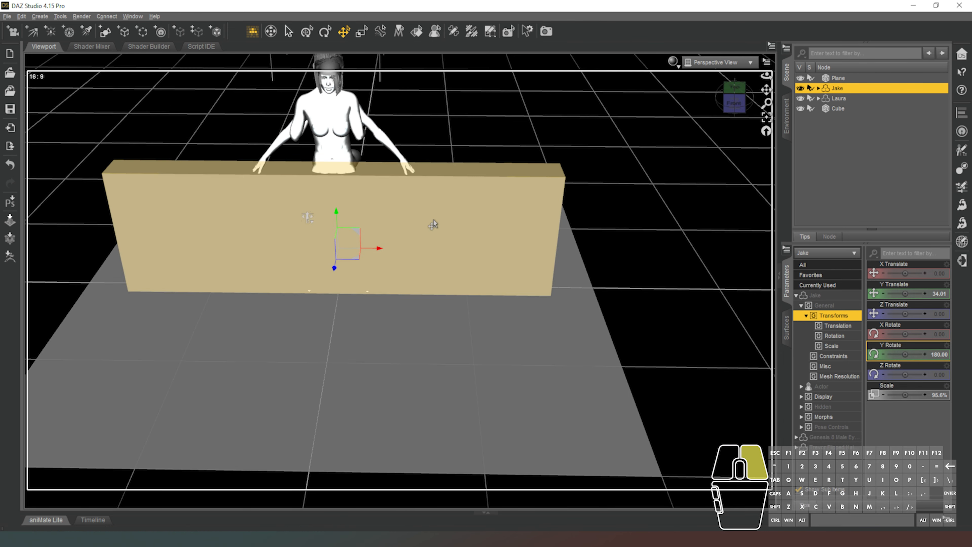
left_click_drag(376, 255, 331, 253)
left_click_drag(734, 95, 758, 90)
key("w")
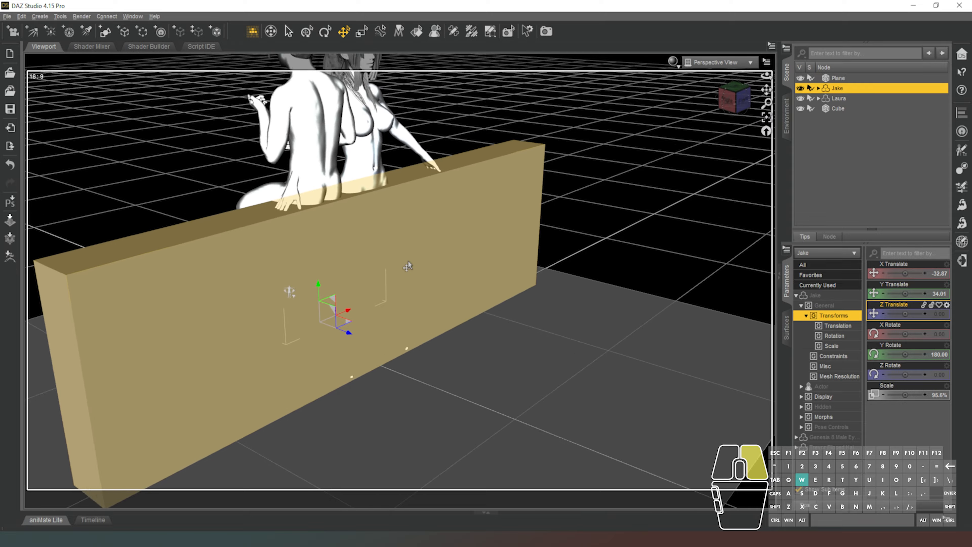
key("e")
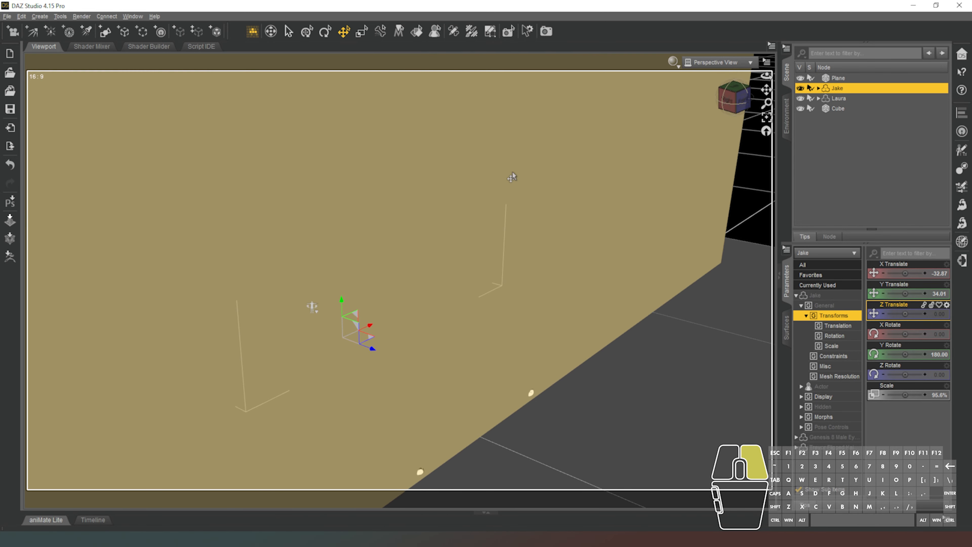
key("q")
left_click_drag(735, 99, 718, 88)
left_click_drag(905, 293, 913, 293)
left_click_drag(736, 99, 717, 91)
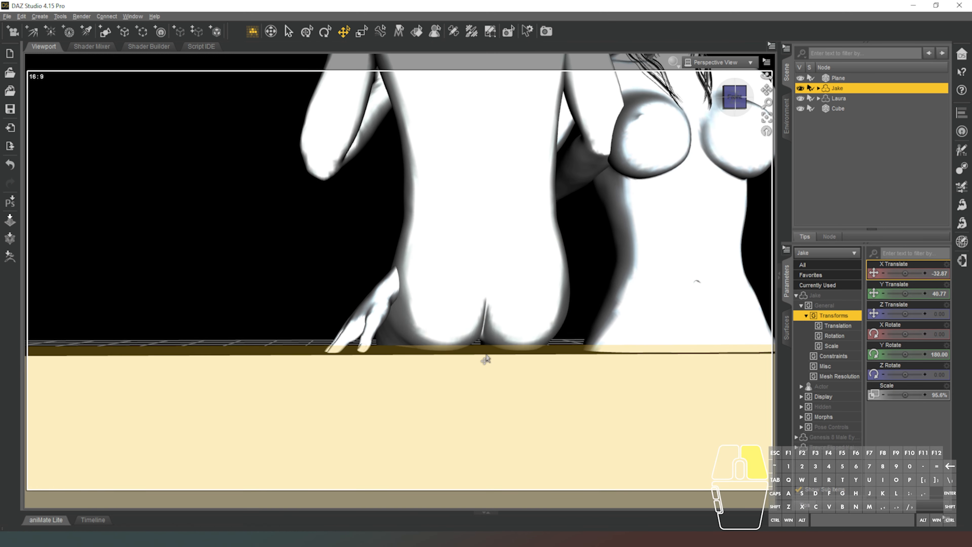
mouse_move(737, 102)
left_mouse_down()
mouse_move(760, 110)
mouse_move(734, 98)
left_mouse_up()
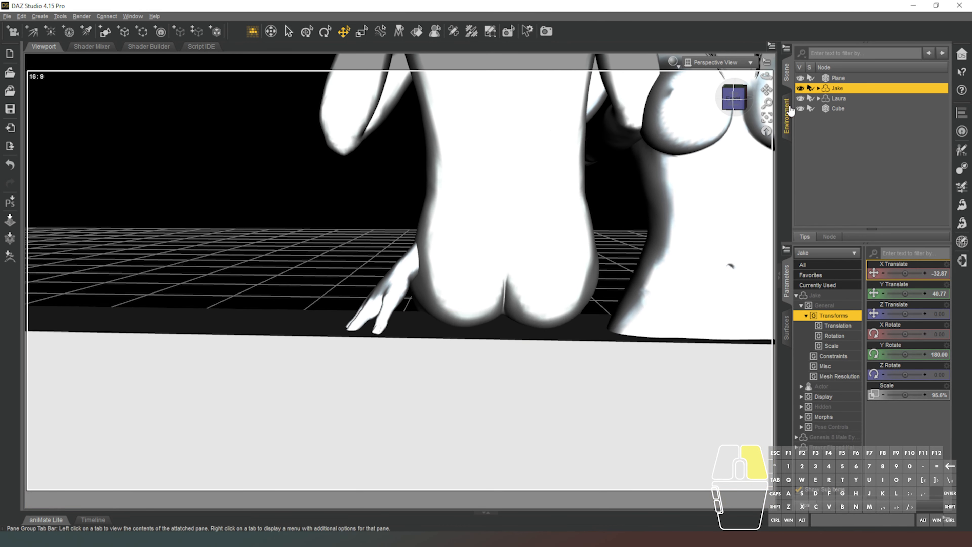
Hide the cube and create a new D-Former named D-Former_1 on the male figure.
left_click(801, 110)
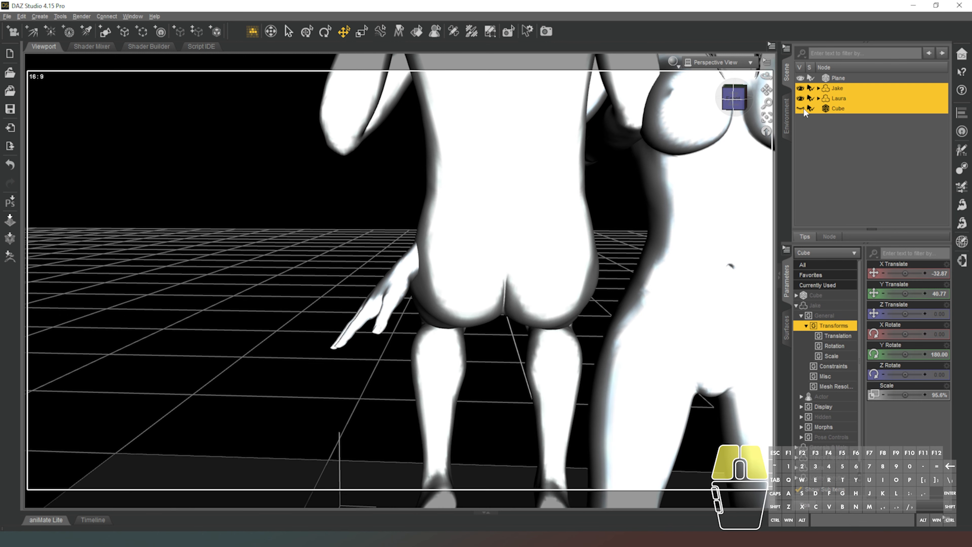
left_click(811, 141)
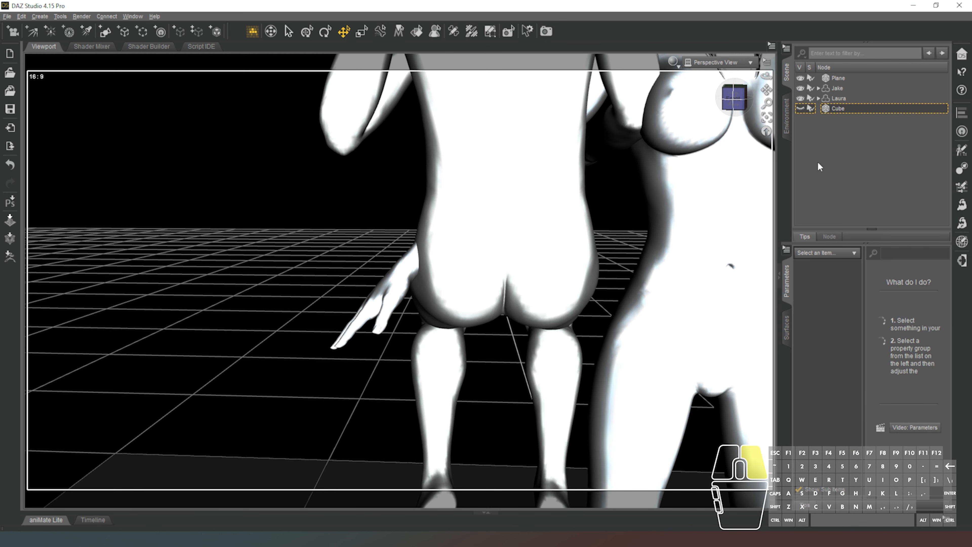
left_click(838, 88)
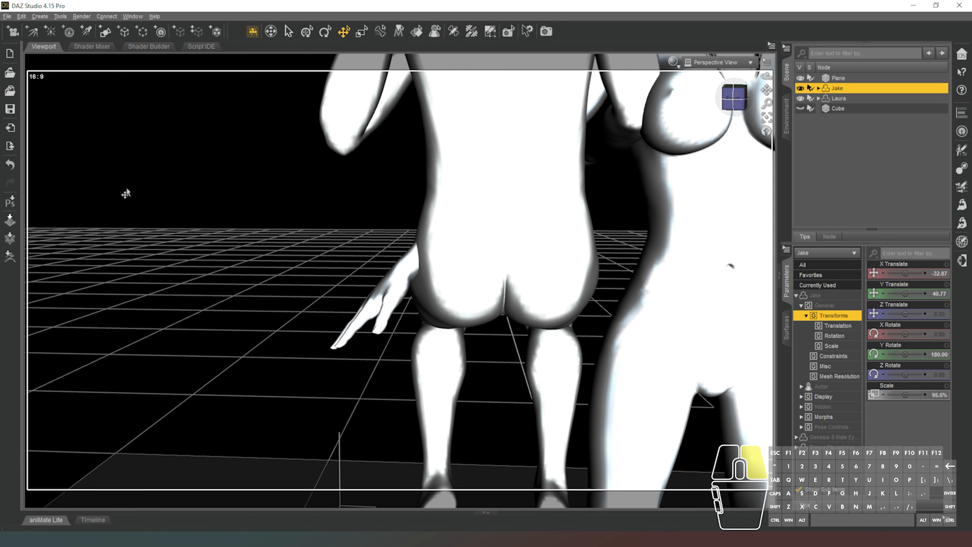
left_click(39, 16)
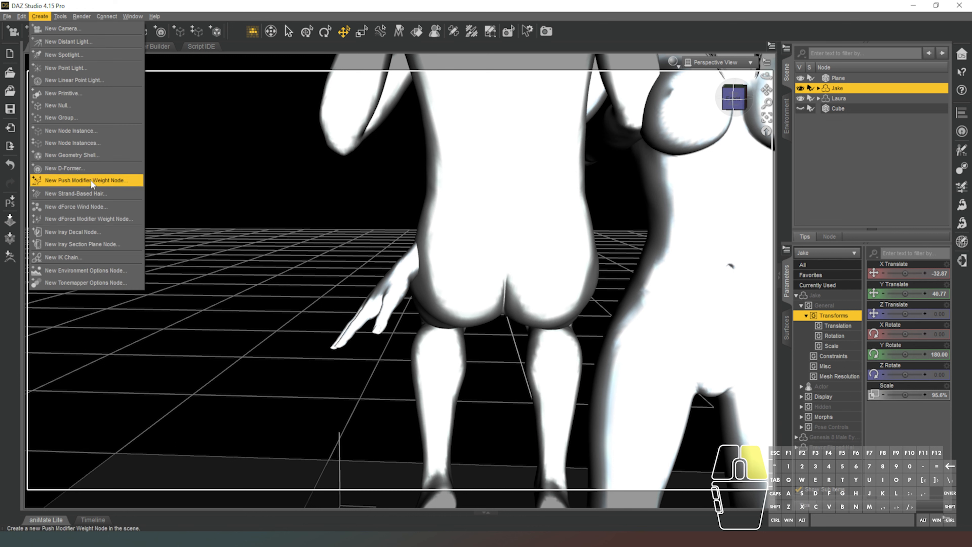
left_click(95, 170)
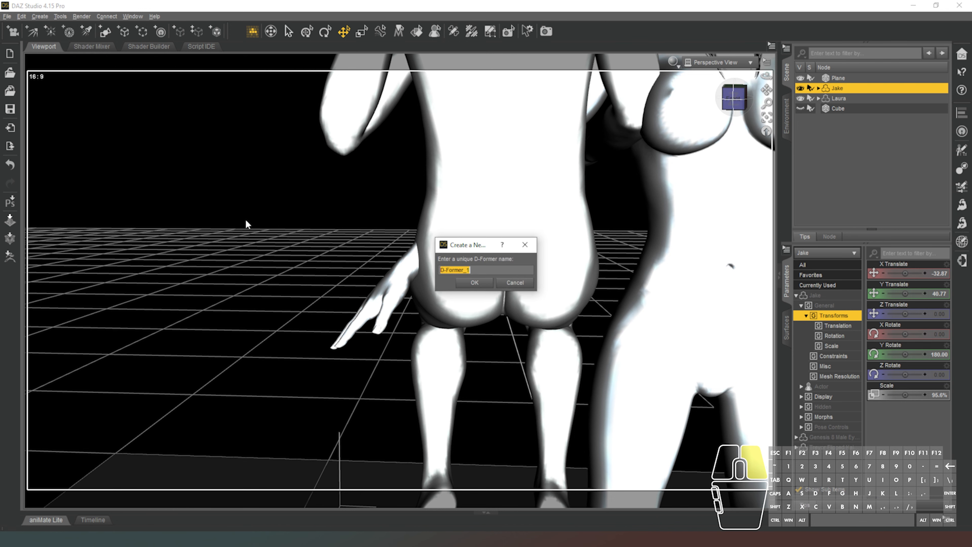
left_click(475, 281)
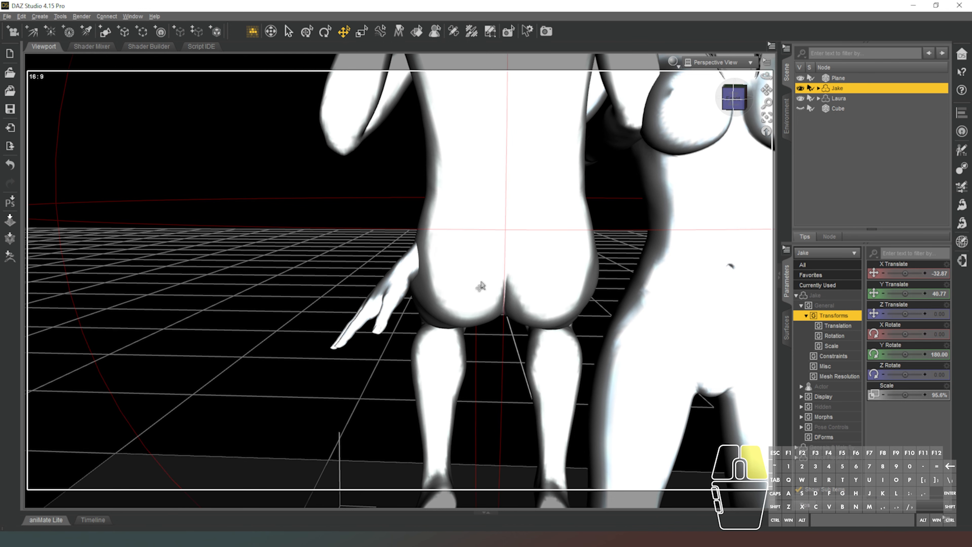
Examine the male figure's D-Former base and field nodes and the field's influence mode options, keeping Sphere.
left_click_drag(738, 94, 775, 106)
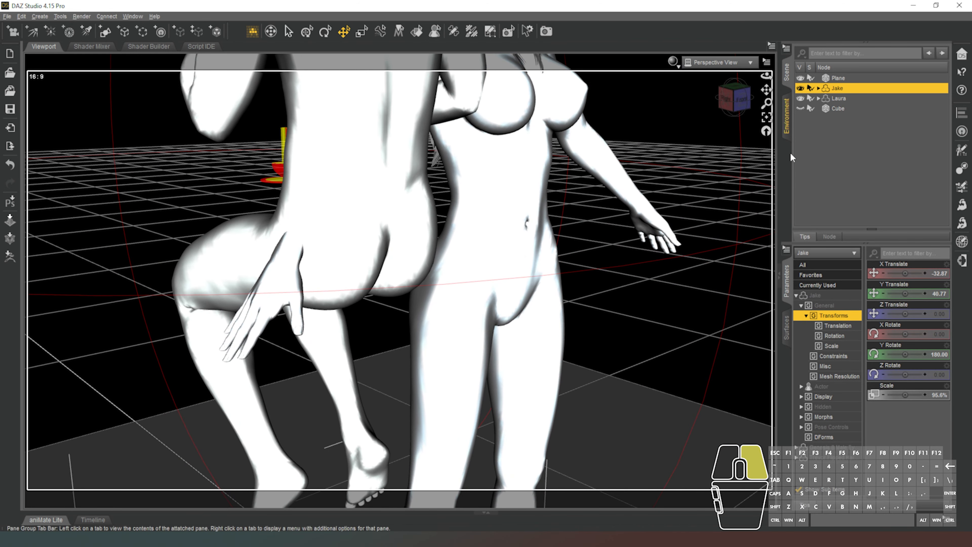
left_click(819, 89)
left_click(853, 129)
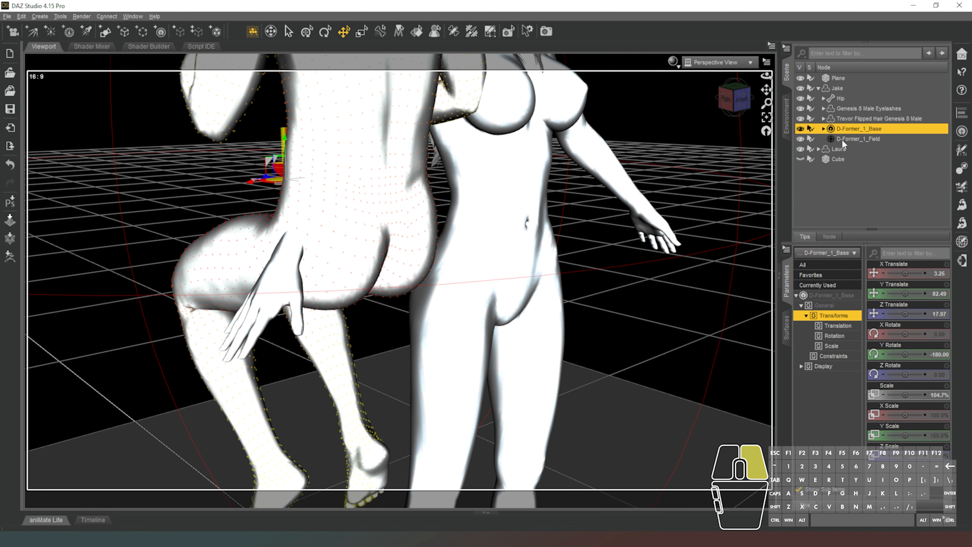
left_click(857, 138)
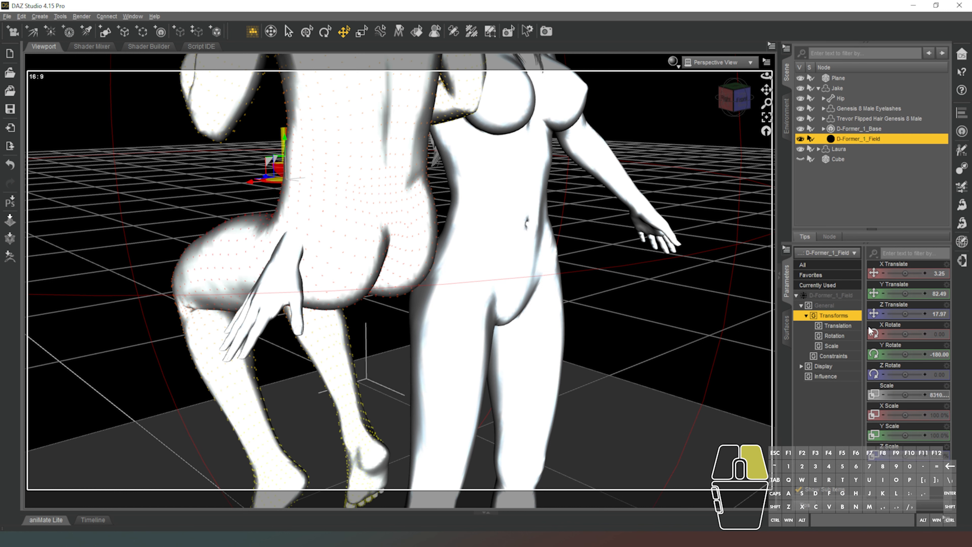
left_click(835, 377)
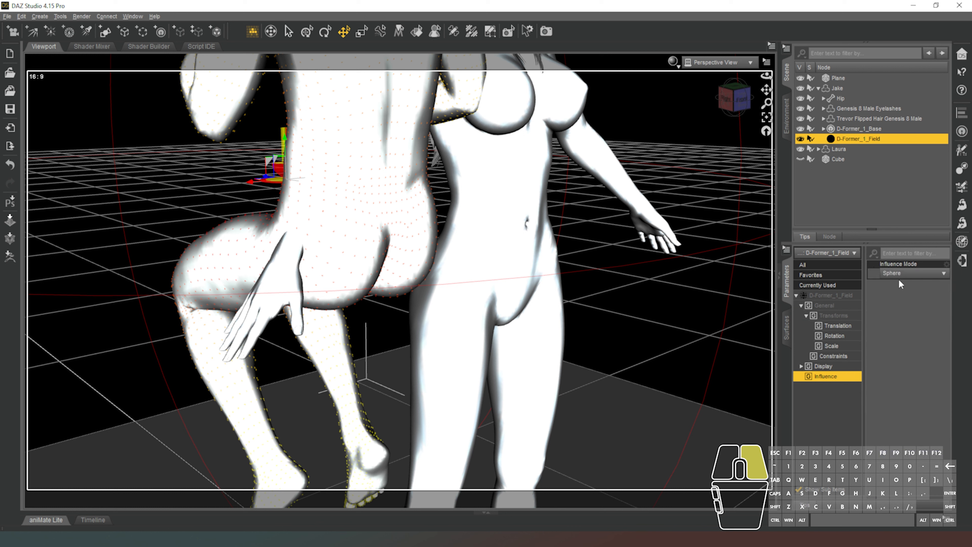
left_click(909, 273)
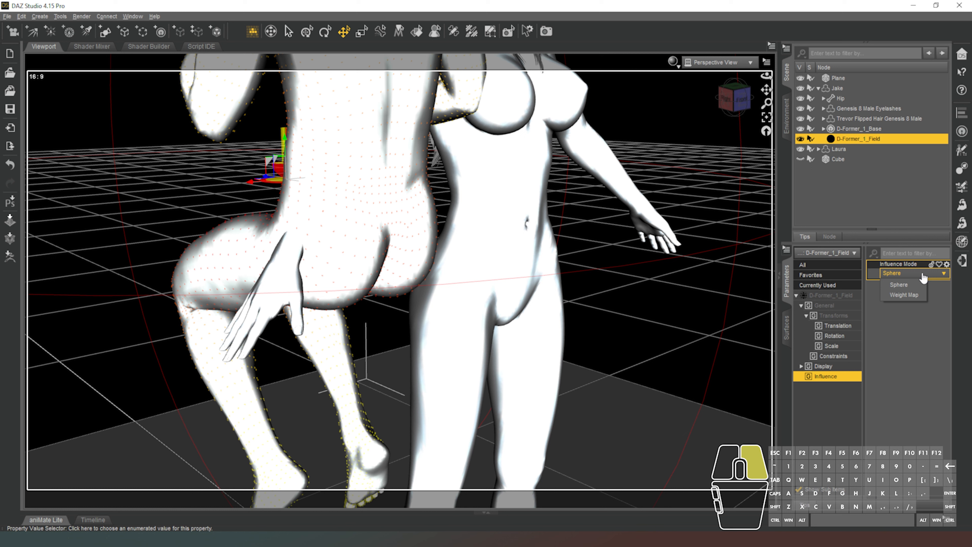
left_click(918, 285)
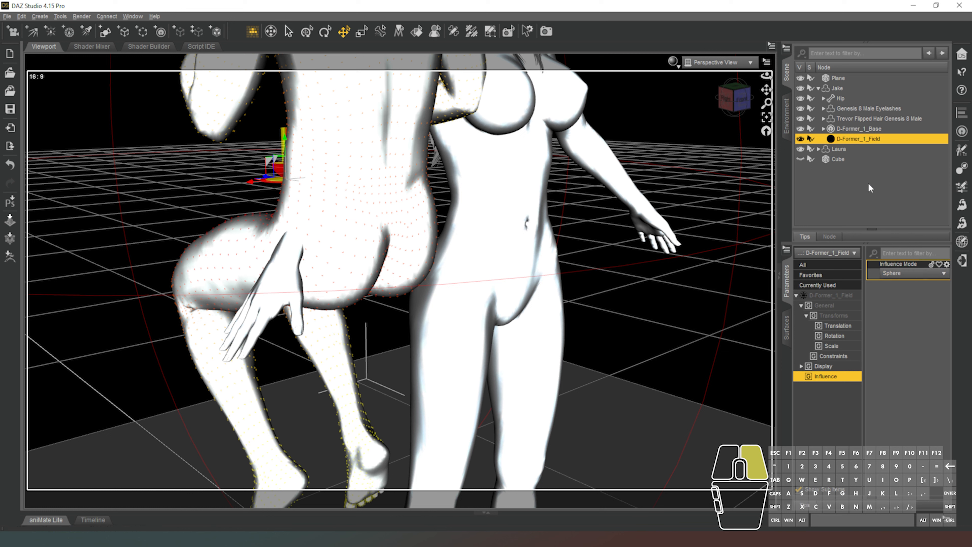
Scale D-Former_1_Field down to about 1237%, with X scale at about 157.8% and Y scale at about 41.4%.
left_click(841, 298)
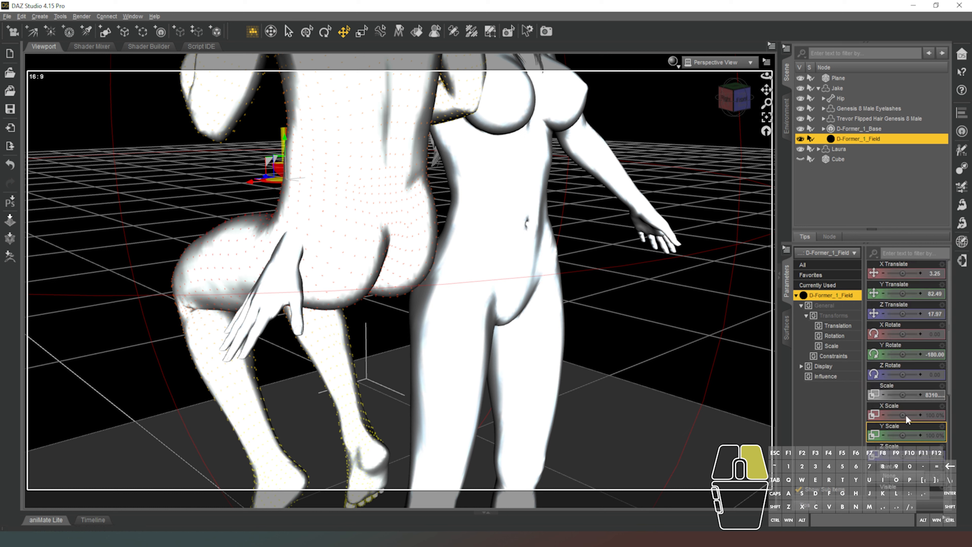
left_click_drag(902, 395, 891, 394)
left_click_drag(734, 99, 760, 105)
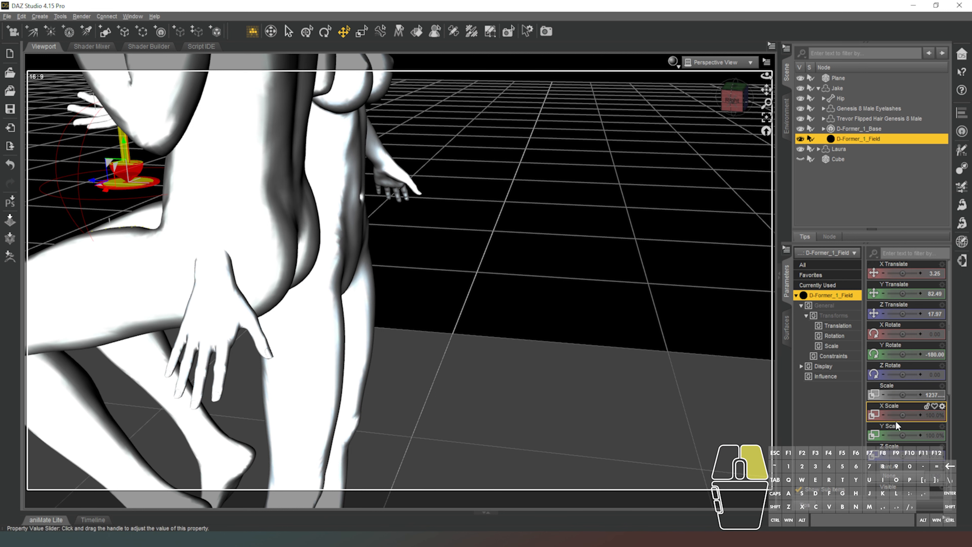
left_click_drag(903, 415, 903, 415)
left_click_drag(902, 454, 891, 435)
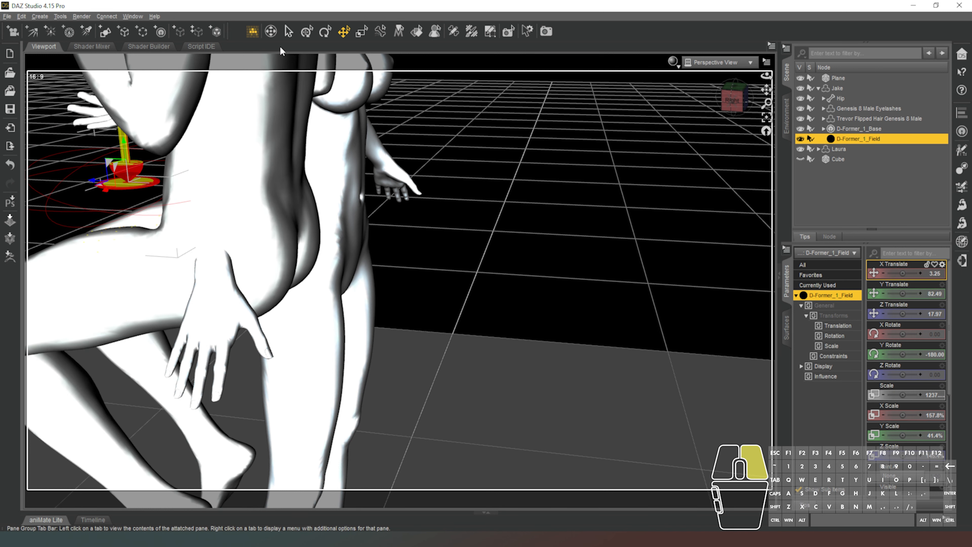
Position D-Former_1_Field under the male figure's buttocks at about X -0.20, Y 64.92 and Z -2.31.
left_click_drag(104, 167, 226, 276)
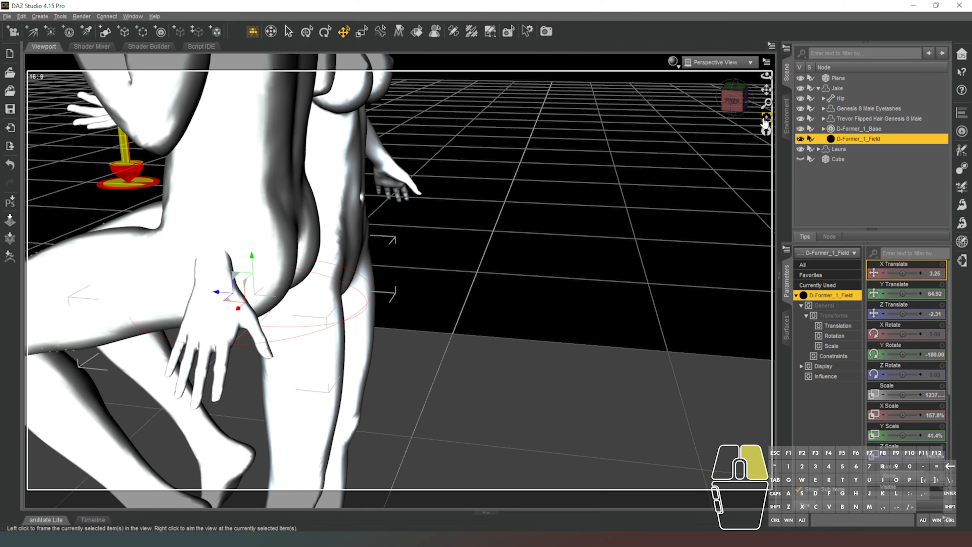
left_click(736, 99)
right_click_drag(635, 284, 594, 282)
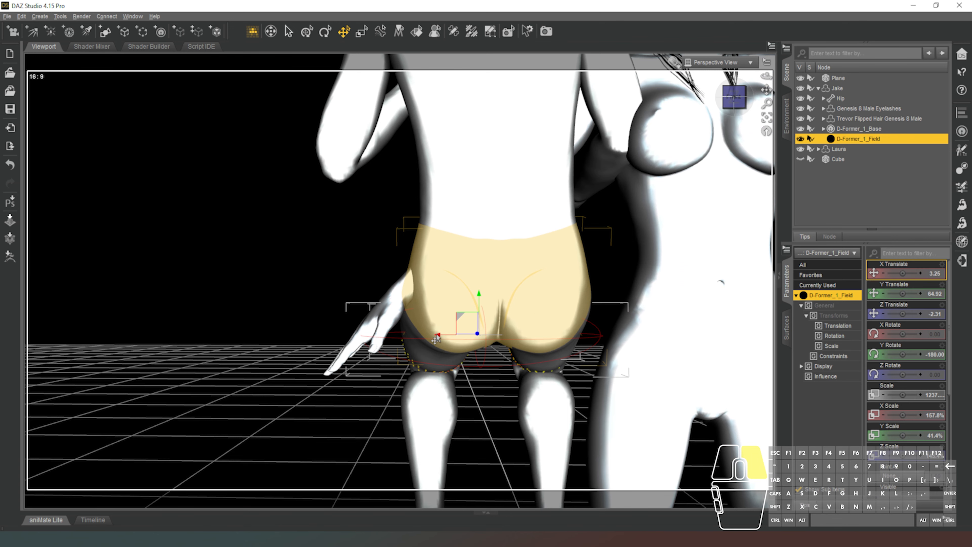
left_click_drag(439, 334, 464, 332)
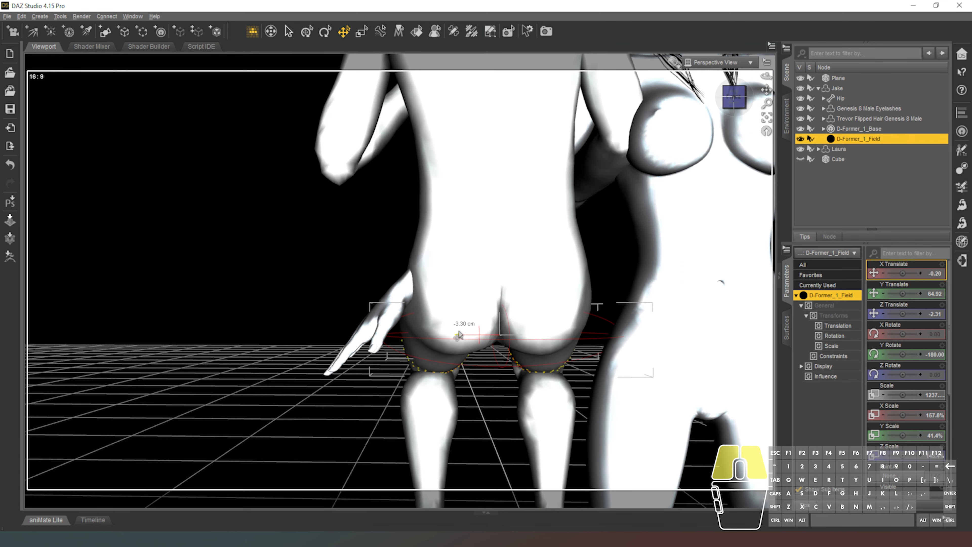
Select the D-Former_1 node inside D-Former_1_Base and set its Y translation to about -6.34.
mouse_move(736, 97)
left_mouse_down()
mouse_move(708, 95)
mouse_move(737, 88)
left_mouse_up()
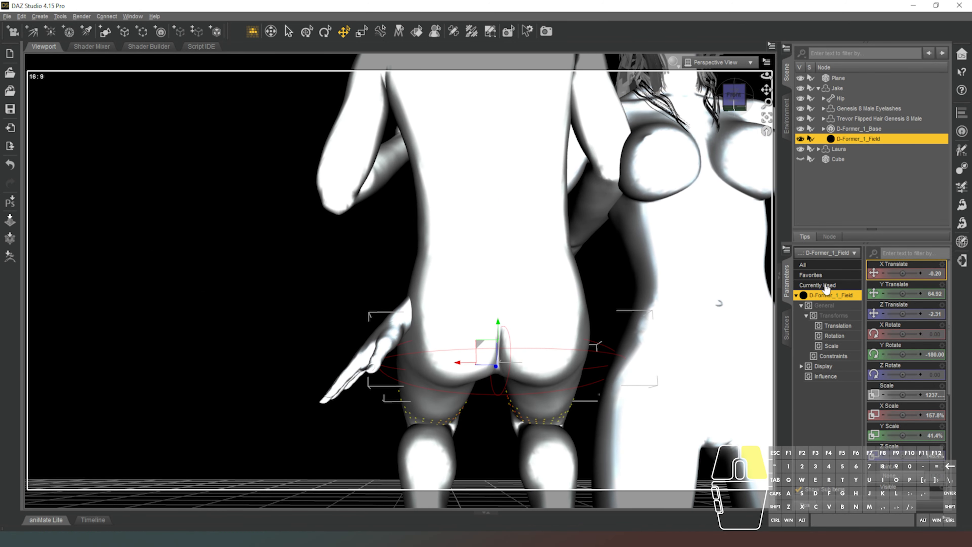
key("w")
key("s")
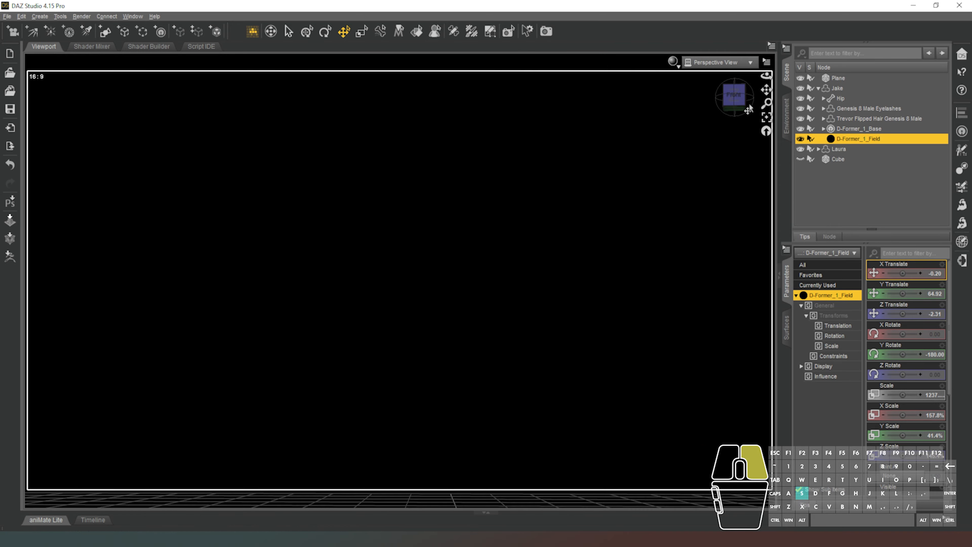
left_click_drag(734, 94, 713, 104)
scroll(719, 189, "down", 4)
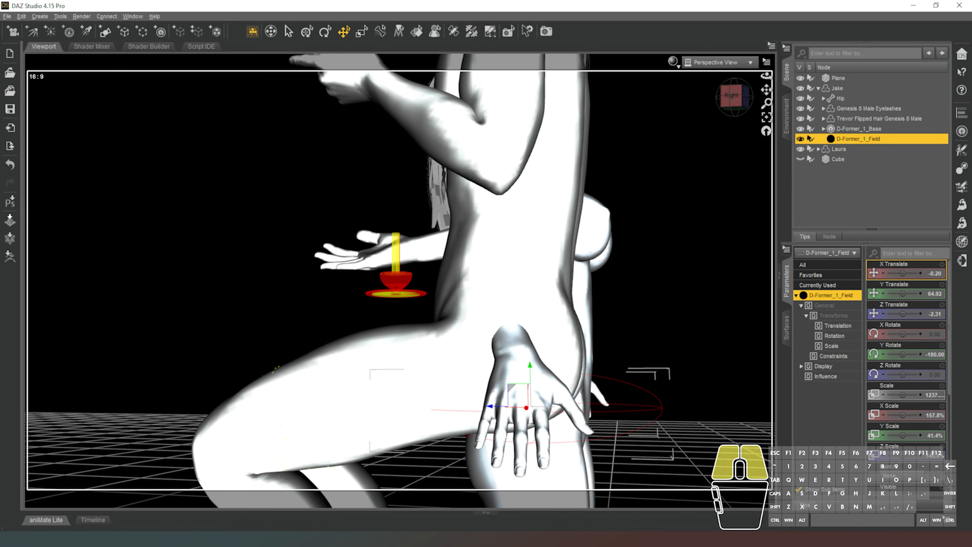
left_click(861, 127)
left_click(823, 128)
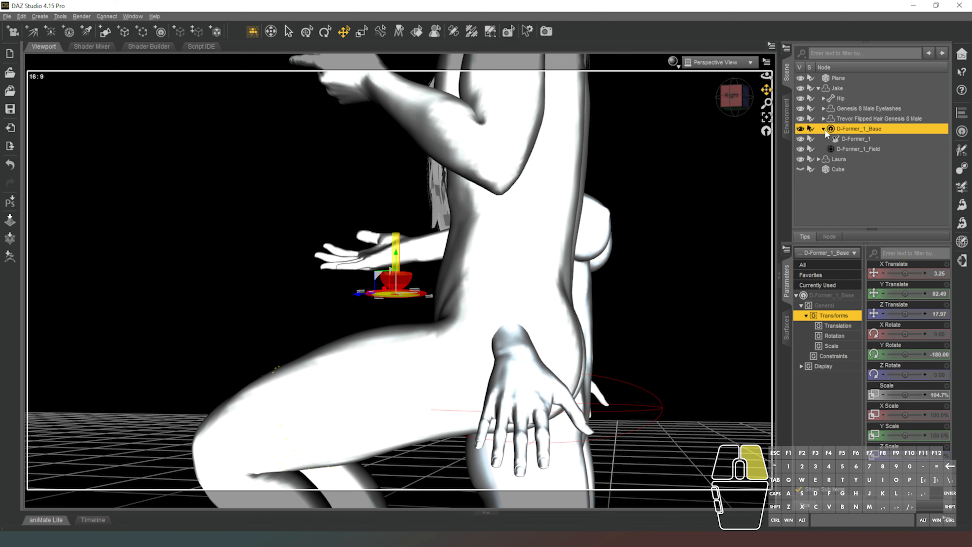
left_click(842, 138)
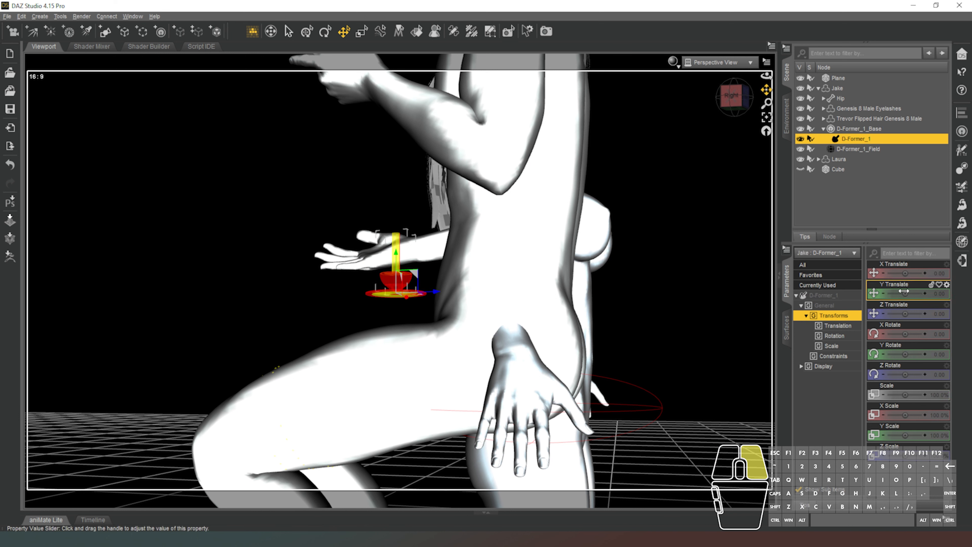
left_click_drag(904, 297, 893, 297)
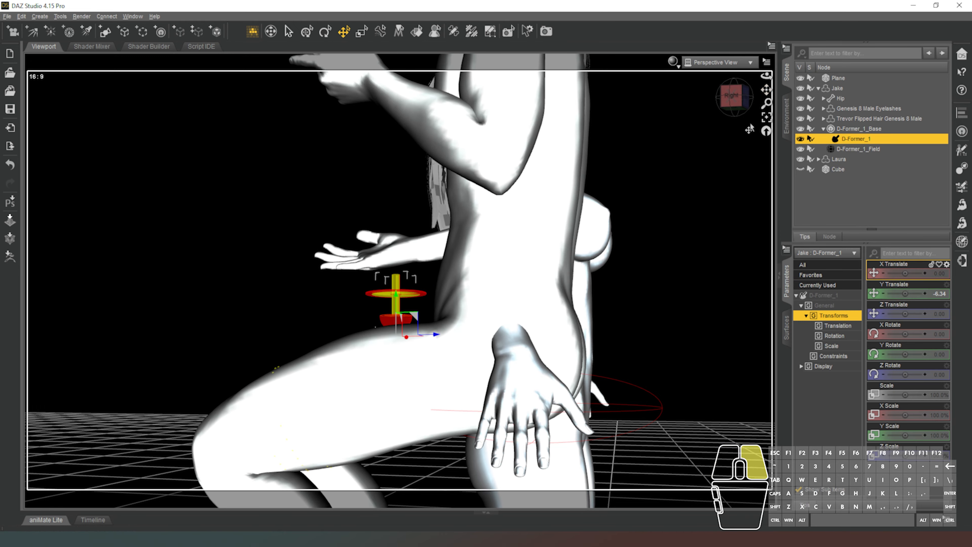
Set D-Former_1_Field's influence mode to Weight Map and paint influence over both of the male figure's buttocks.
left_click_drag(734, 97, 696, 121)
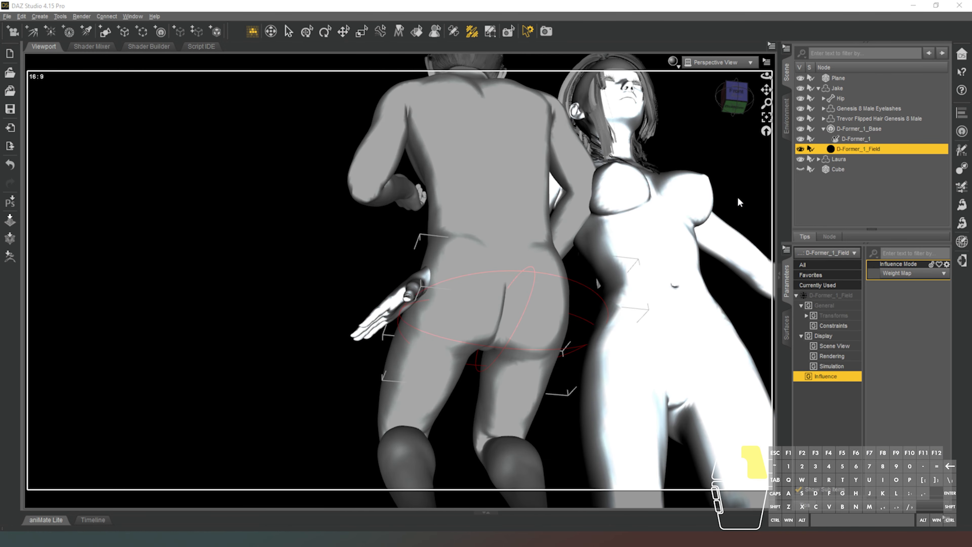
left_click_drag(722, 107, 725, 92)
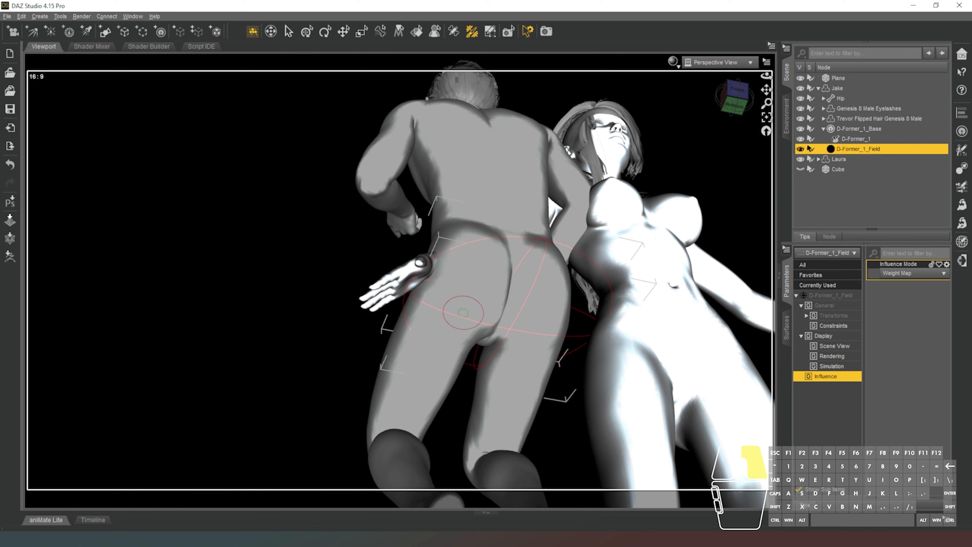
left_click_drag(463, 312, 466, 283)
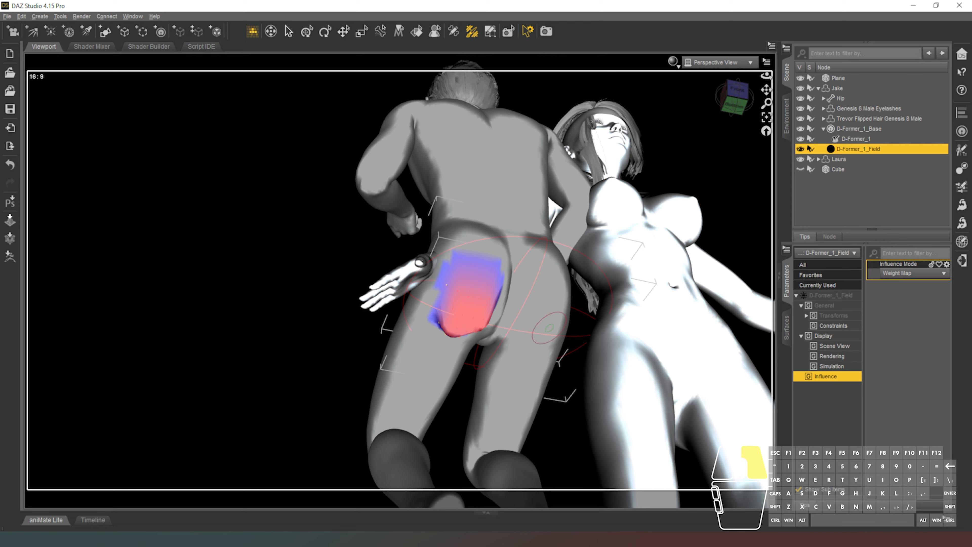
mouse_move(549, 328)
left_mouse_down()
mouse_move(534, 323)
mouse_move(539, 309)
left_mouse_up()
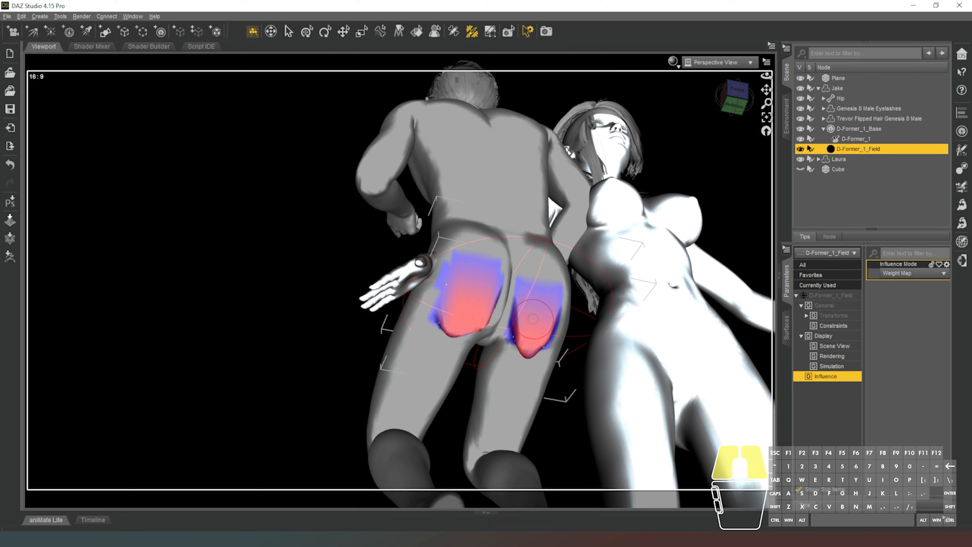
Extend the painted D-Former weights along the inner, side and underside areas of the male figure's buttocks.
left_click_drag(725, 113, 569, 273)
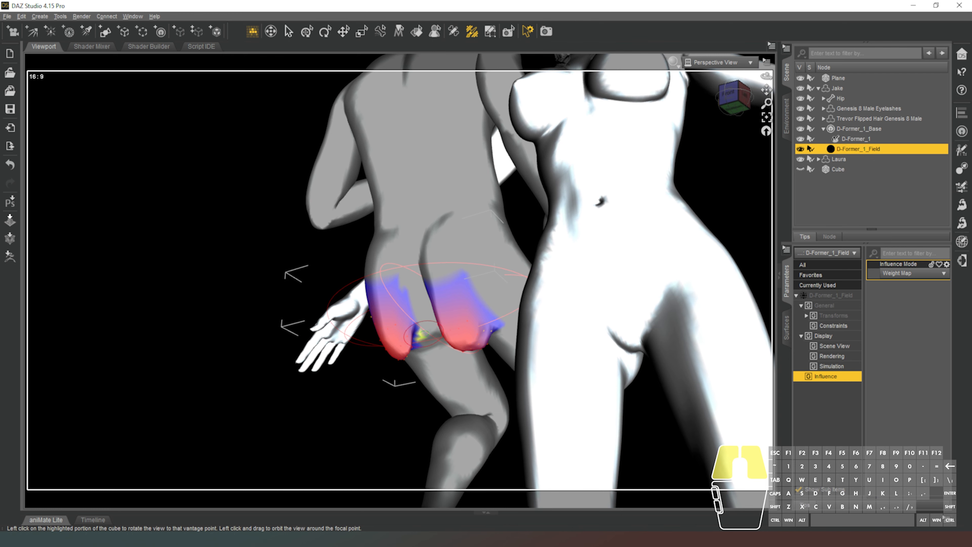
left_click_drag(423, 334, 406, 300)
left_click_drag(489, 332, 486, 305)
right_click_drag(696, 139, 716, 132)
left_click_drag(449, 377, 439, 374)
left_click_drag(444, 424, 428, 424)
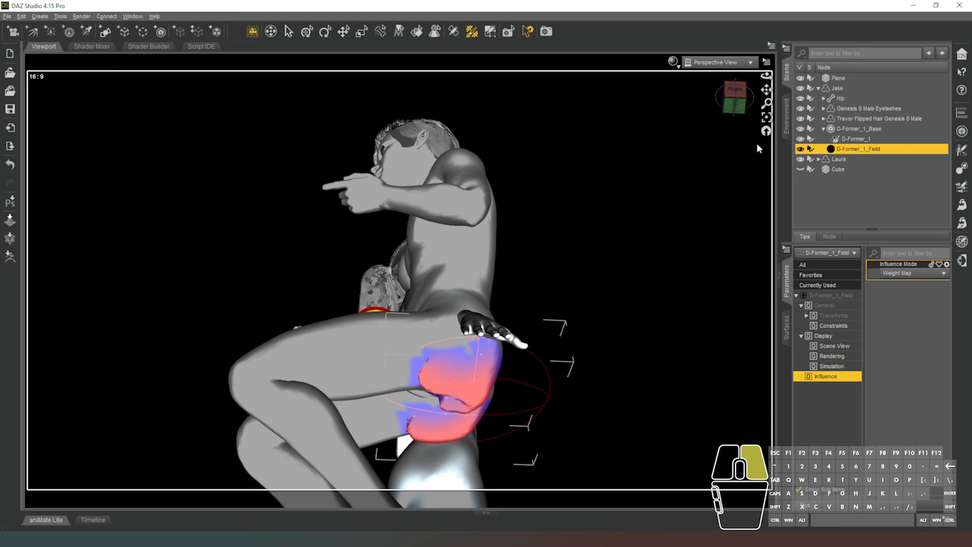
left_click(745, 112)
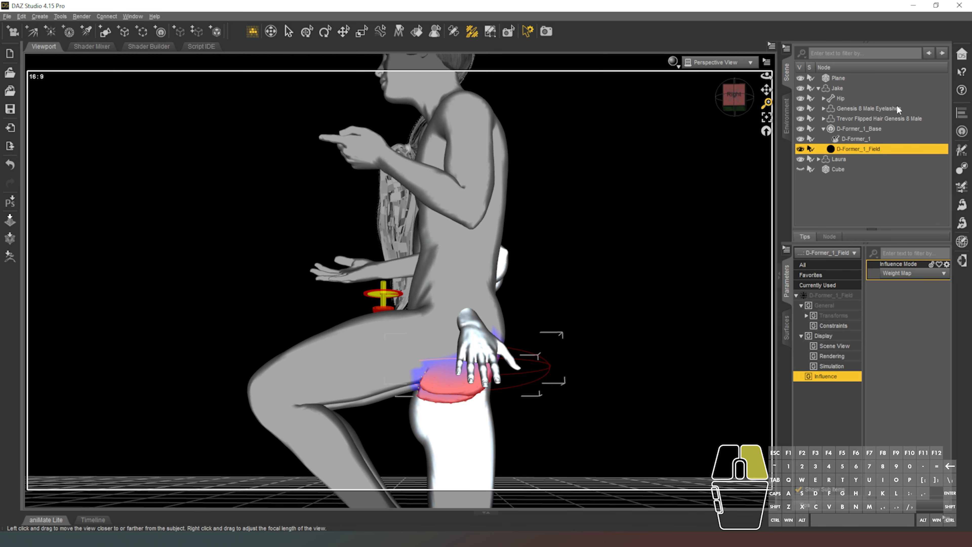
Select the D-Former_1 node and reset its Y translation to 0.
left_click(863, 139)
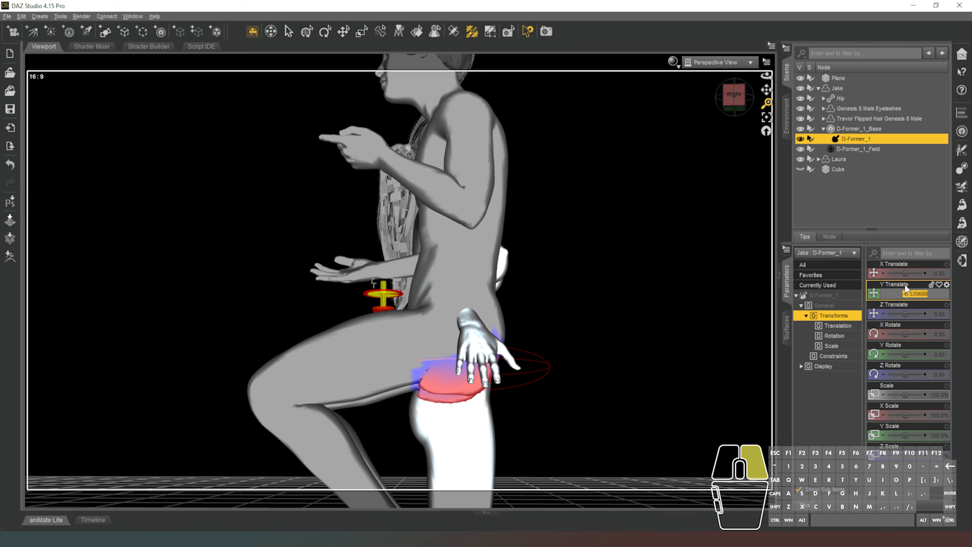
type("0")
key("Return")
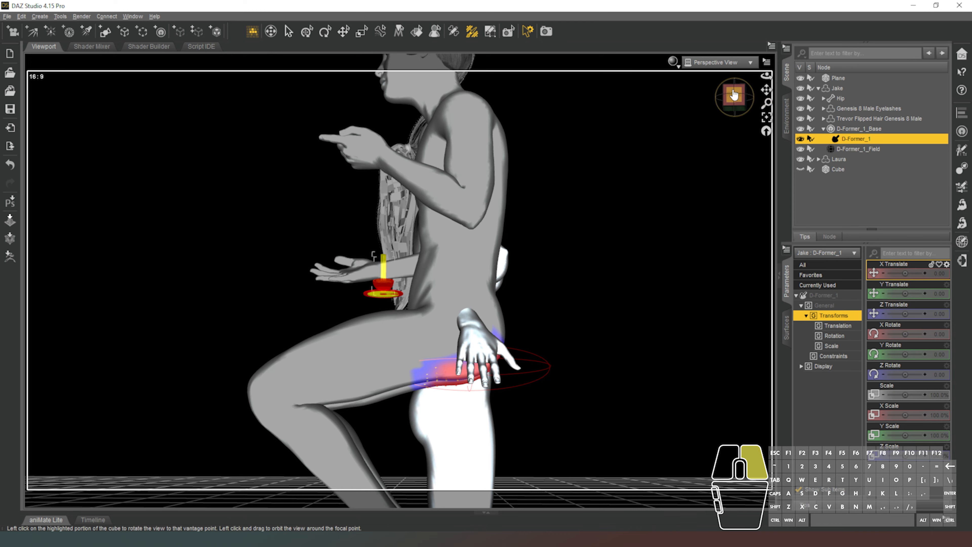
Set D-Former_1's Y scale to about 46.7% and its Y translation to about 4.11 to flatten the seat area.
mouse_move(734, 95)
left_mouse_down()
mouse_move(660, 92)
mouse_move(722, 95)
left_mouse_up()
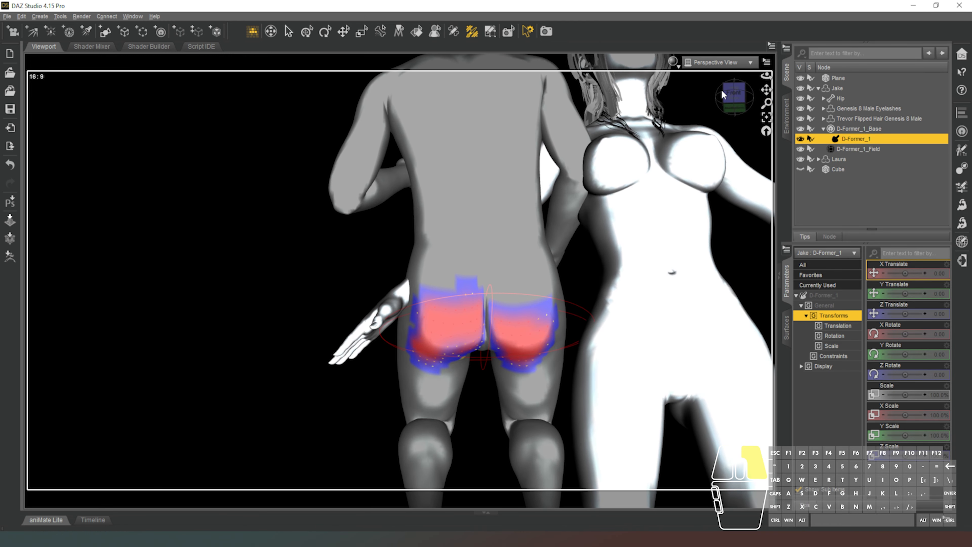
left_click_drag(905, 435, 897, 435)
left_click_drag(733, 92, 808, 100)
left_click_drag(905, 294, 918, 294)
left_click_drag(730, 108, 697, 233)
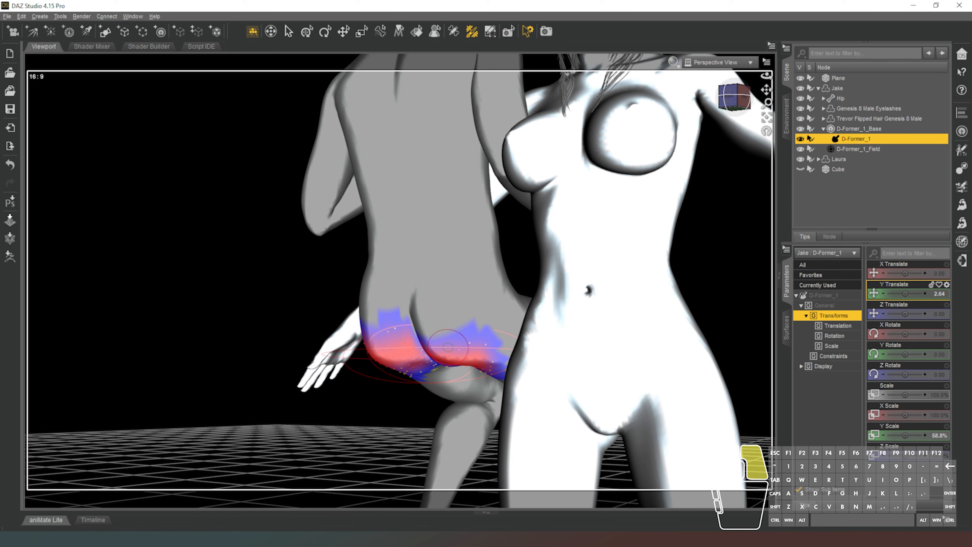
left_click_drag(724, 105, 760, 174)
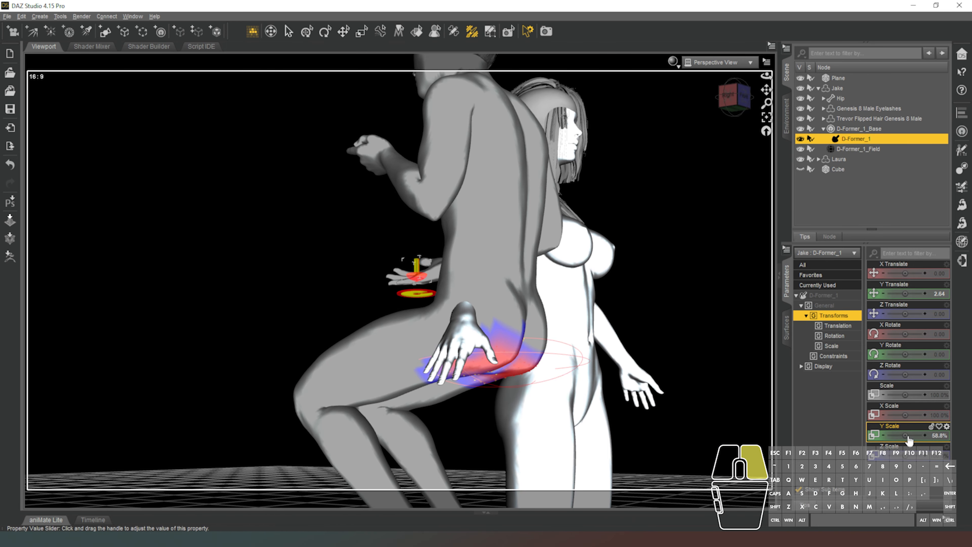
left_click_drag(905, 435, 898, 435)
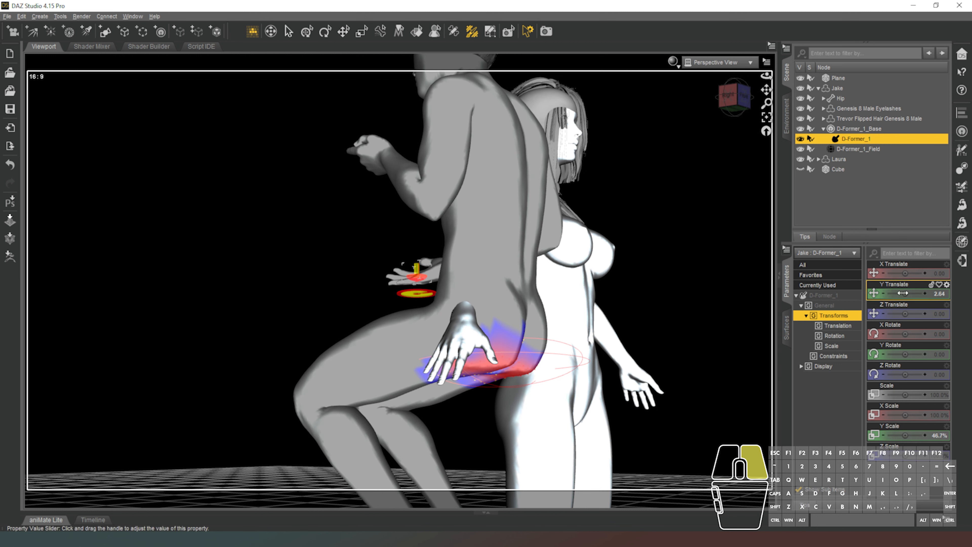
left_click_drag(902, 293, 836, 261)
Paint additional D-Former weight into the weaker central and upper areas of both buttocks on the male figure.
left_click_drag(730, 94, 724, 58)
key("w")
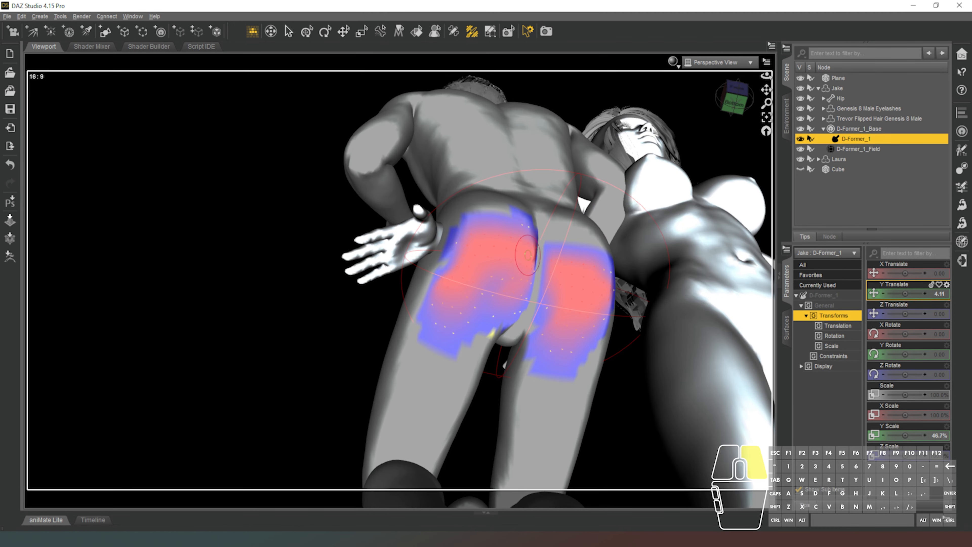
mouse_move(489, 302)
left_mouse_down()
mouse_move(501, 287)
mouse_move(488, 306)
mouse_move(577, 317)
mouse_move(562, 320)
mouse_move(566, 285)
left_mouse_up()
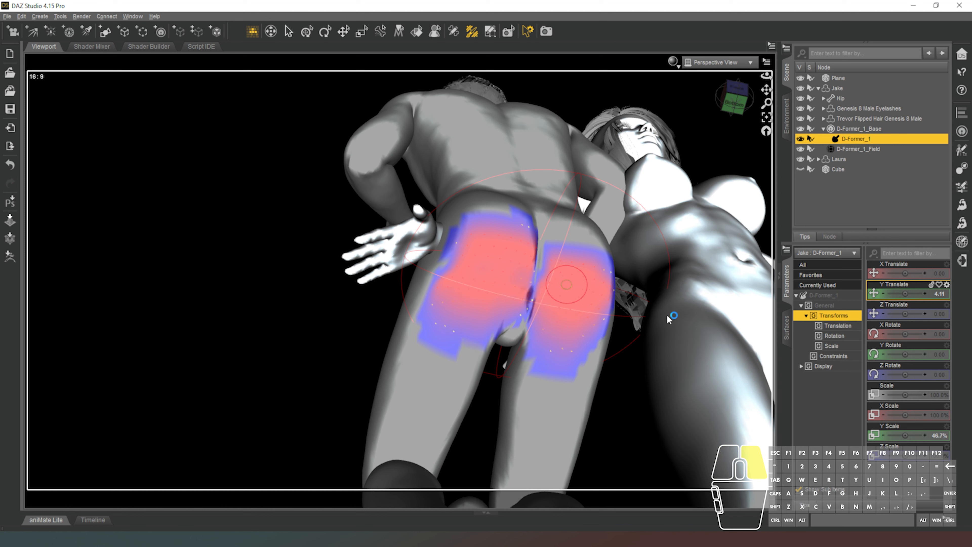
mouse_move(733, 101)
left_mouse_down()
mouse_move(727, 133)
mouse_move(675, 138)
mouse_move(756, 141)
mouse_move(742, 141)
mouse_move(731, 105)
left_mouse_up()
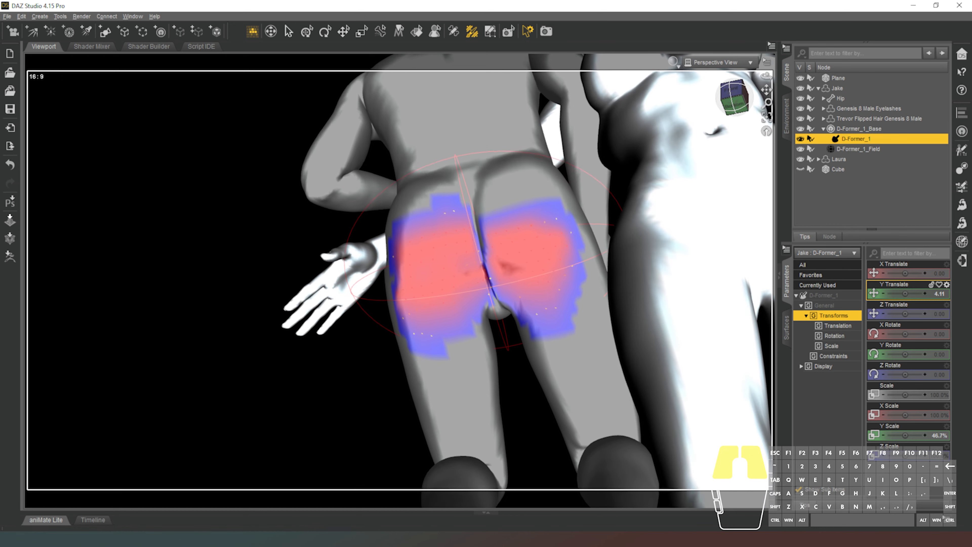
mouse_move(544, 223)
left_mouse_down()
mouse_move(497, 229)
mouse_move(502, 220)
mouse_move(541, 224)
mouse_move(501, 229)
mouse_move(509, 248)
left_mouse_up()
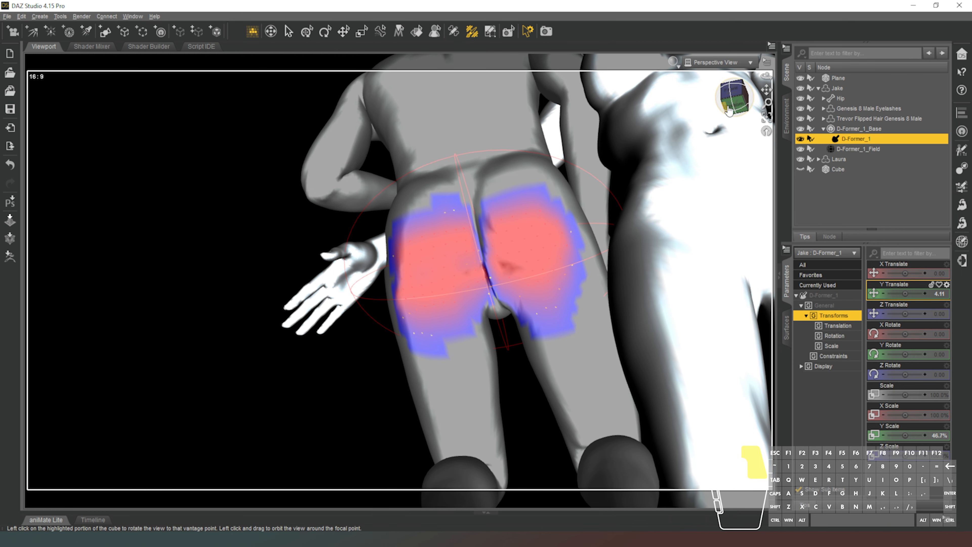
Unhide the cube and lower the male figure onto it by setting his Y translation to about 38.72.
left_click_drag(734, 107, 783, 165)
left_click(800, 169)
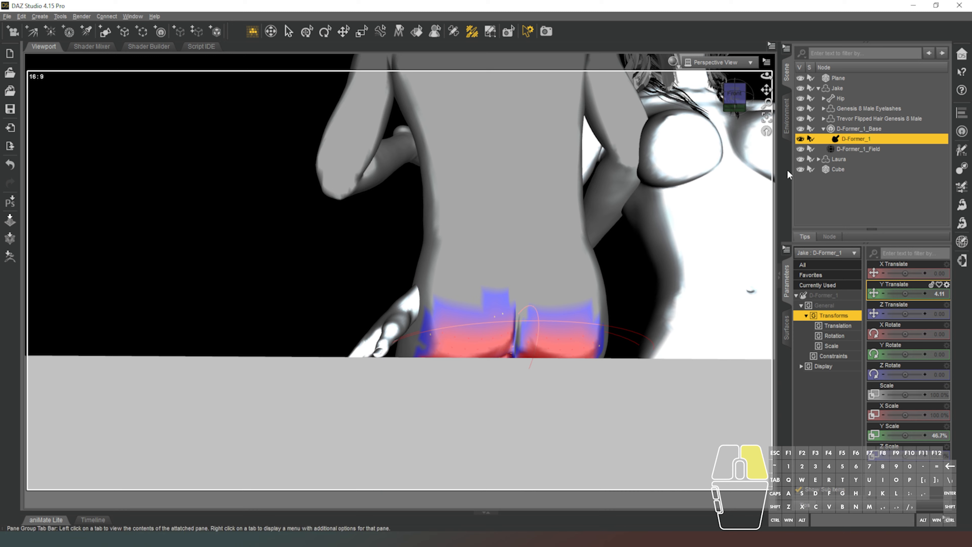
left_click_drag(735, 109, 784, 111)
left_click(832, 89)
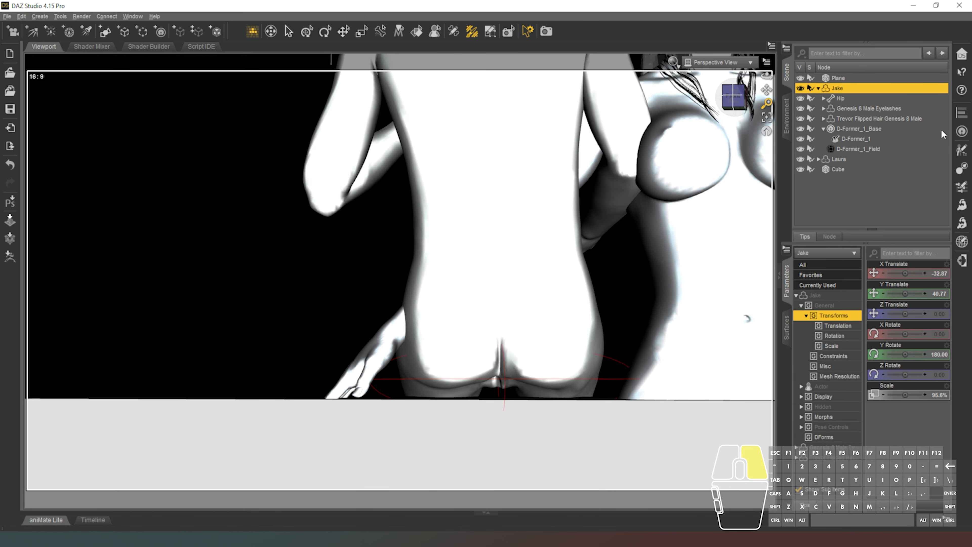
left_click_drag(905, 293, 902, 294)
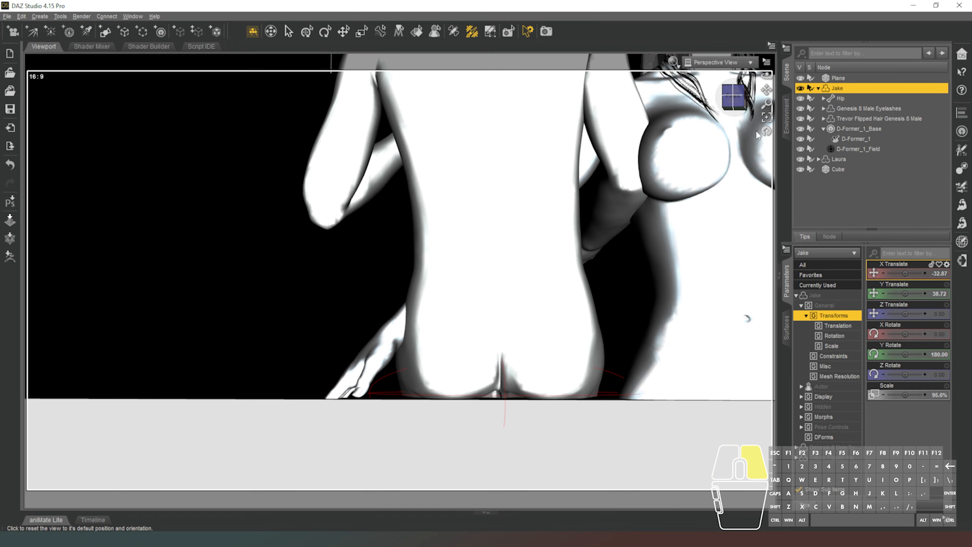
Examine the male figure's contact with the cube from the side, from behind and from farther away.
left_click_drag(734, 96, 622, 208)
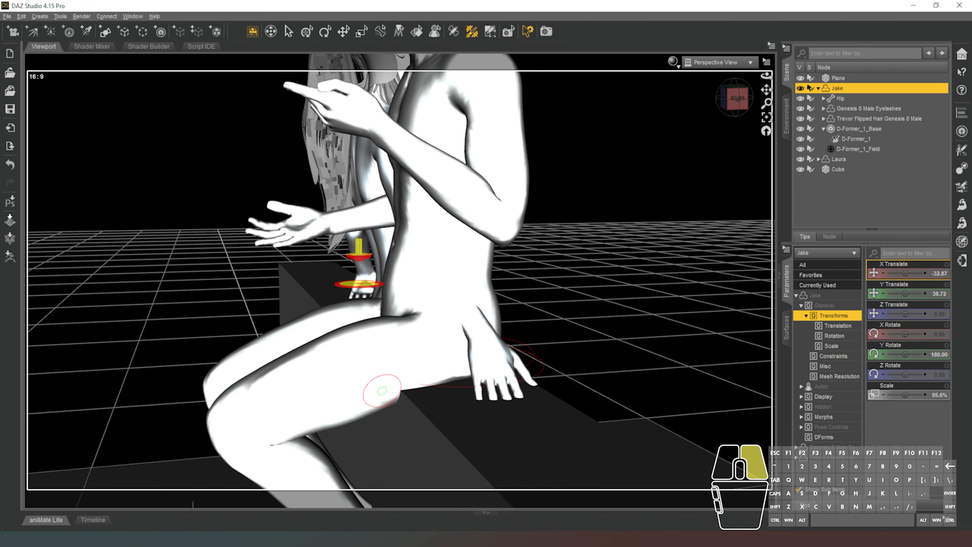
left_click(734, 99)
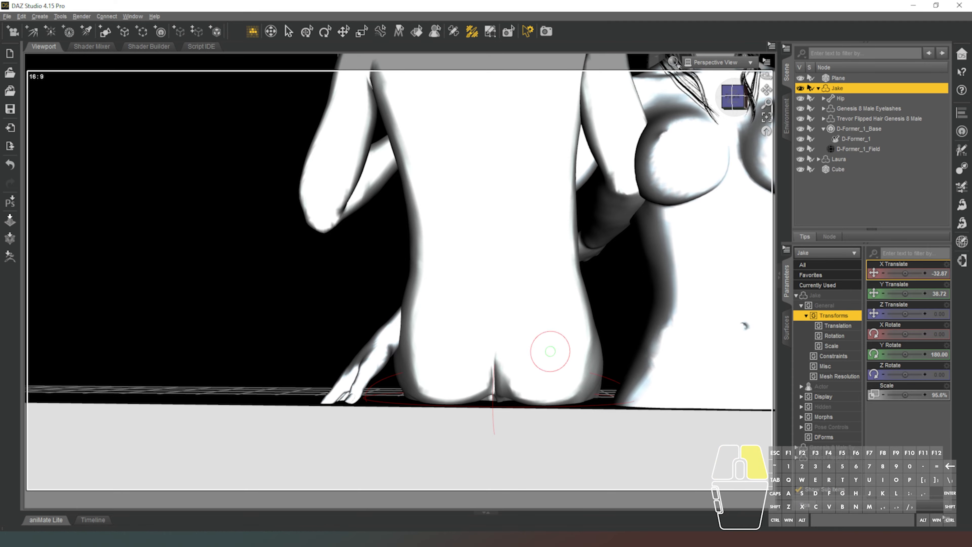
left_click_drag(722, 107, 722, 119)
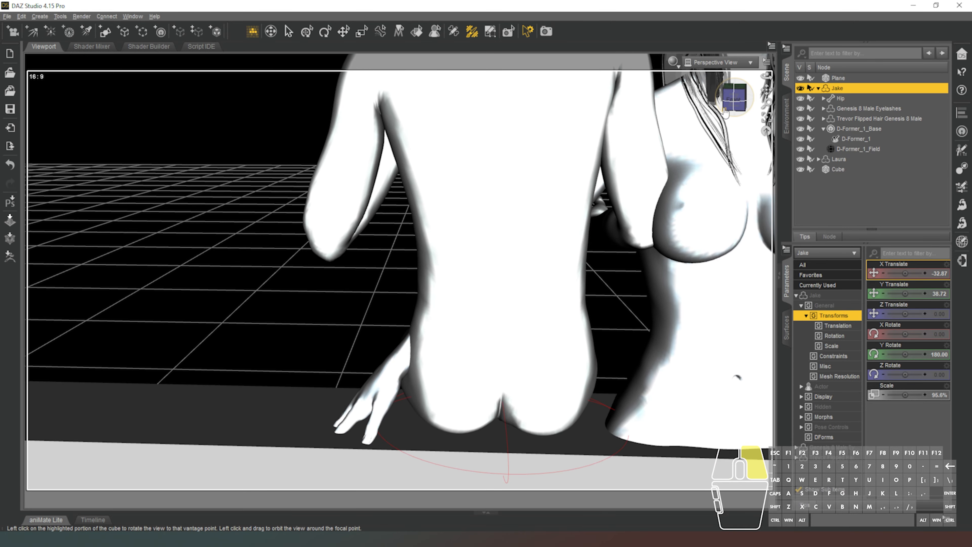
scroll(716, 118, "down", 5)
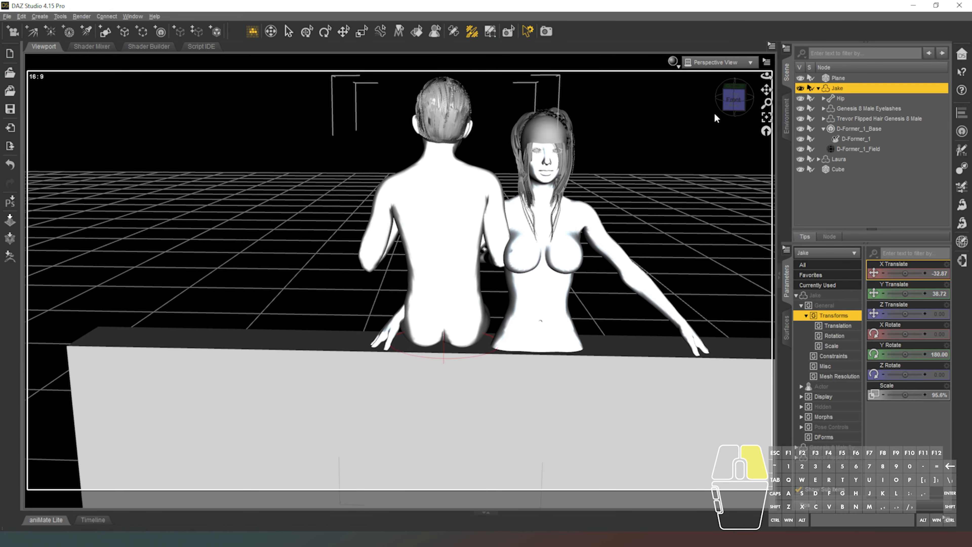
scroll(717, 118, "down", 1)
scroll(769, 132, "down", 1)
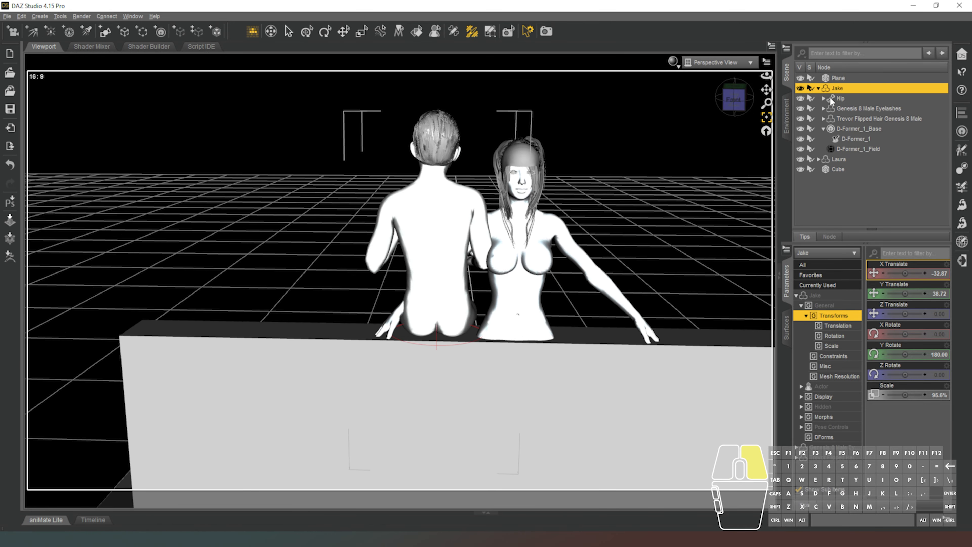
Collapse the male figure's hierarchy, select the female figure and set her Y rotation to about 225.69.
left_click(818, 88)
left_click(839, 98)
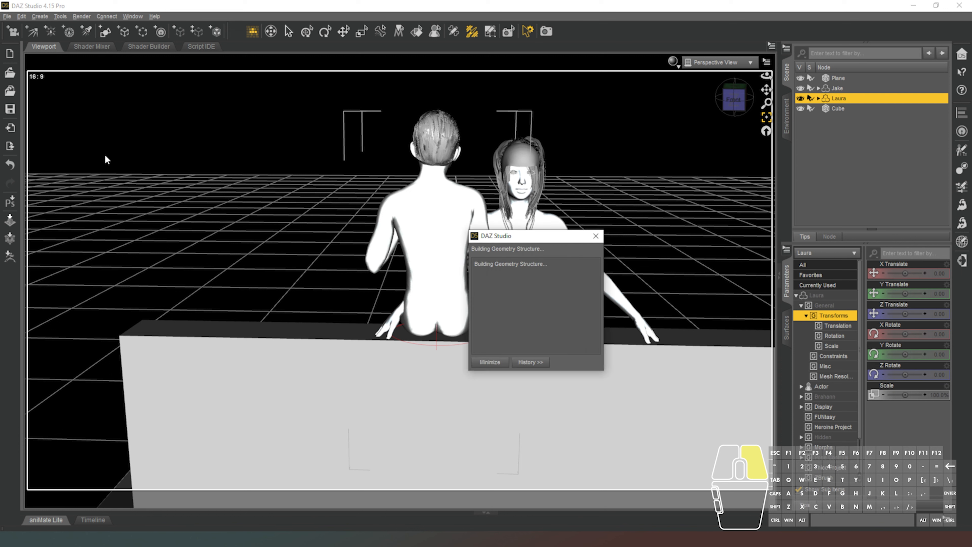
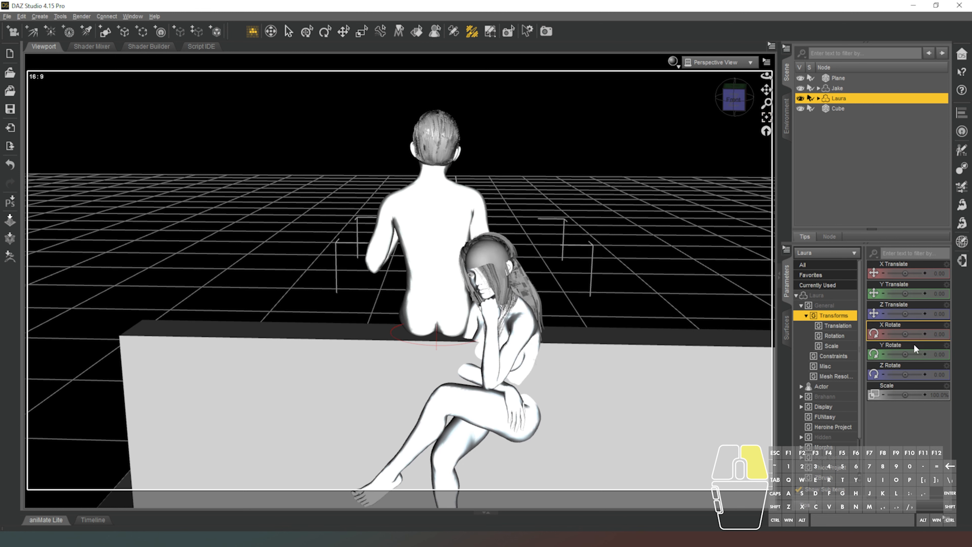
left_click(941, 355)
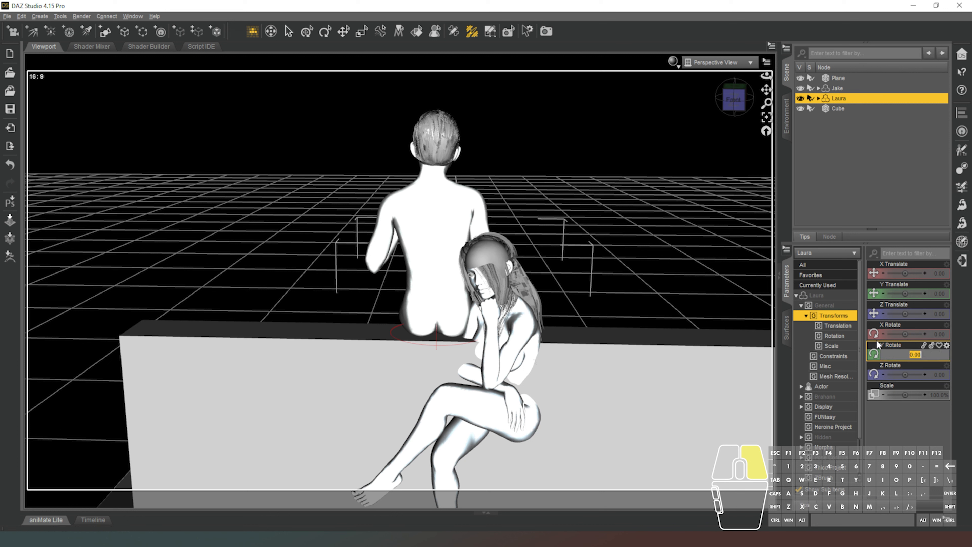
type("180")
key("Return")
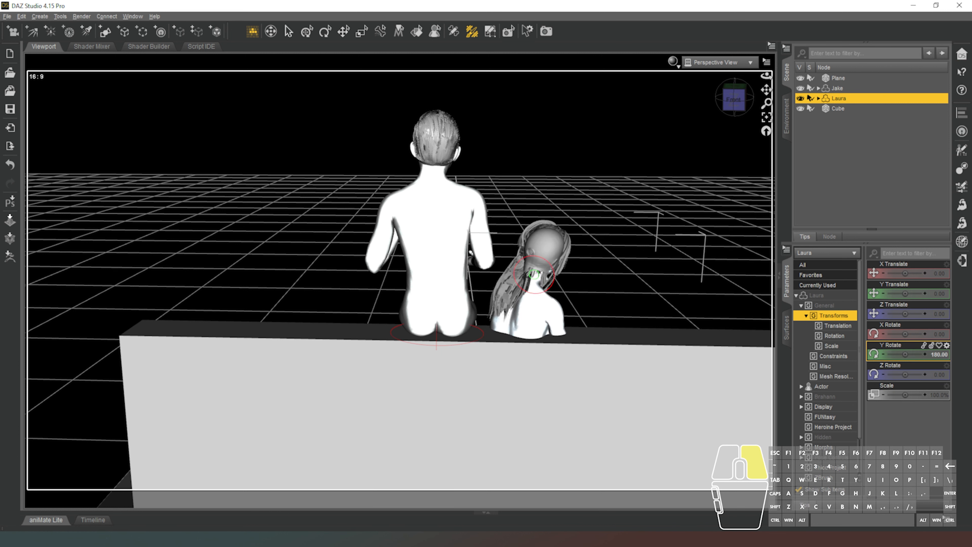
left_click_drag(905, 354, 904, 357)
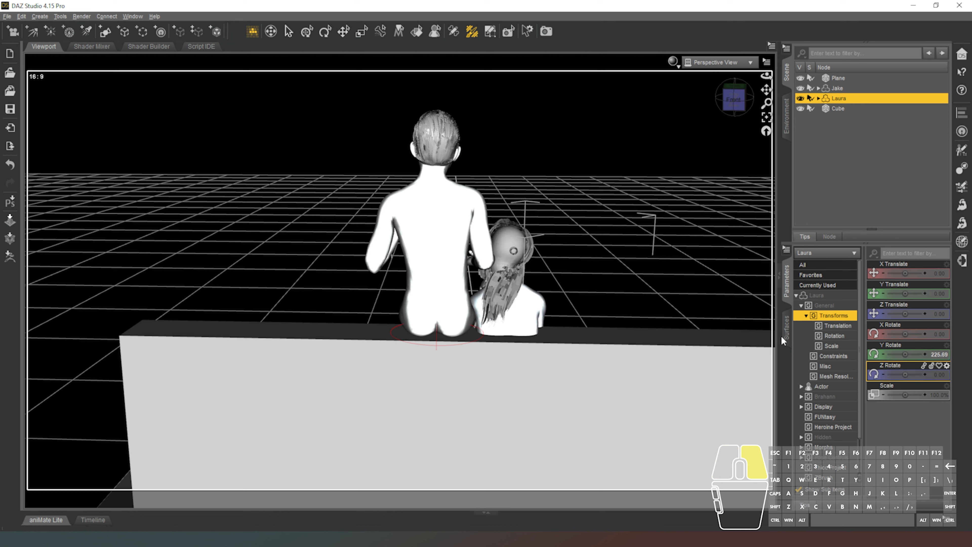
Seat the female figure on the cube beside the male with X translation about 11.80 and Y about 42.45.
left_click_drag(905, 293, 914, 273)
left_click(737, 101)
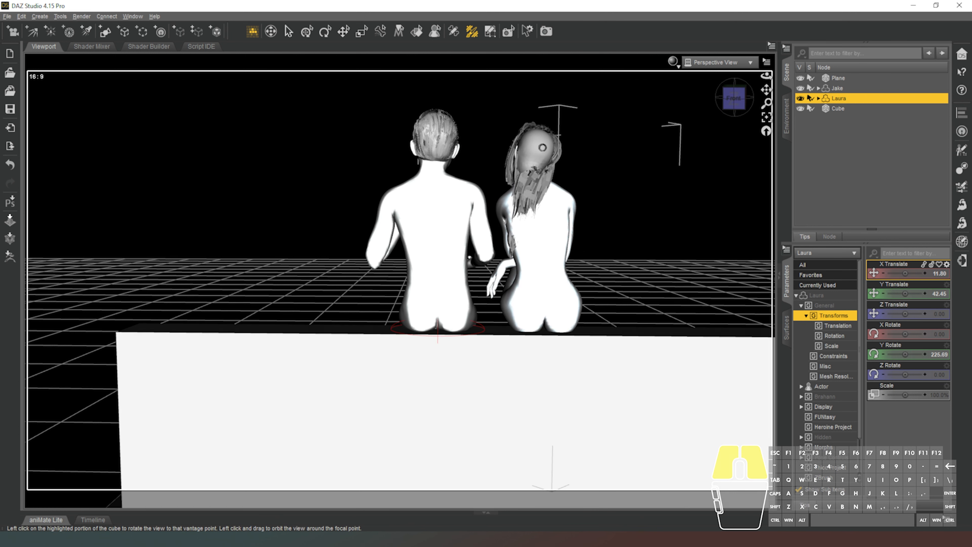
left_click(739, 105)
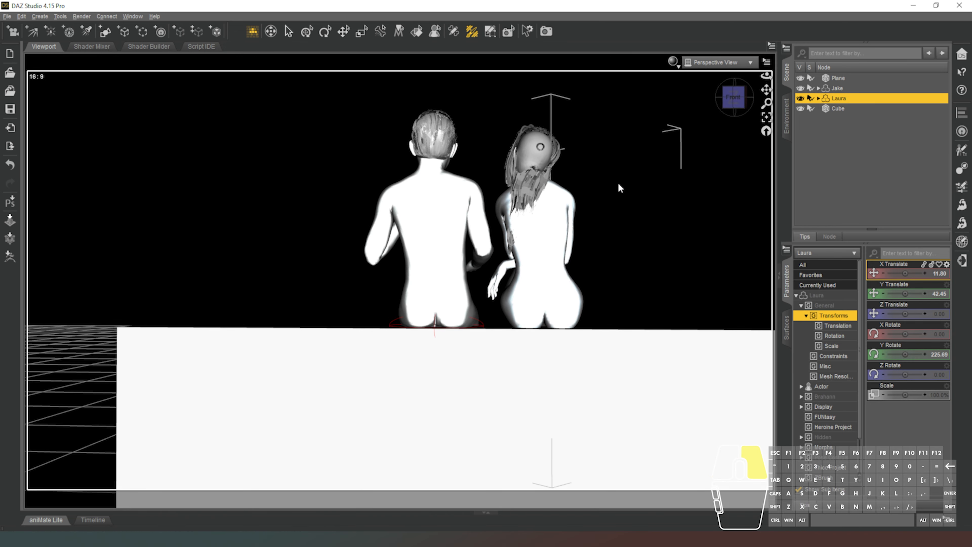
Hide the Plane and view both seated figures and the whole cube from behind.
left_click(800, 109)
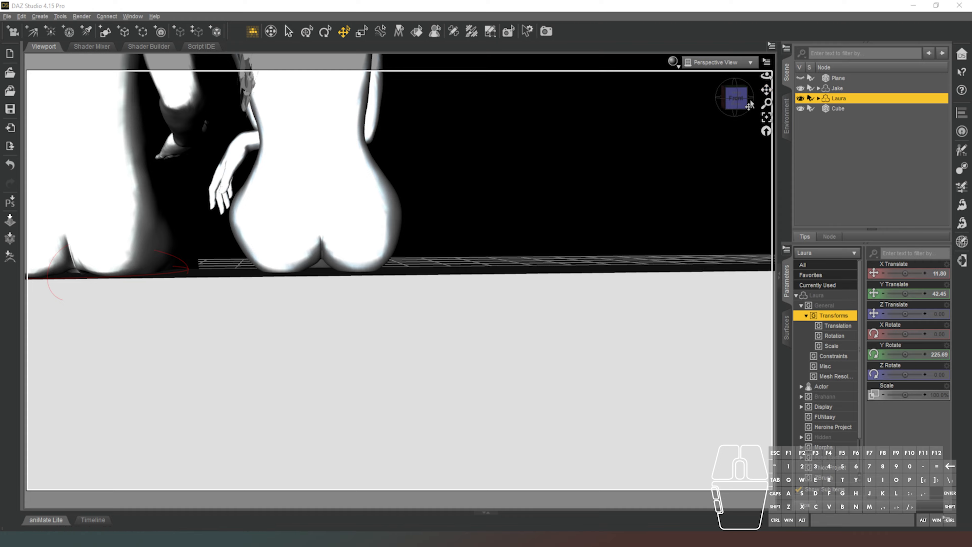
left_click(749, 104)
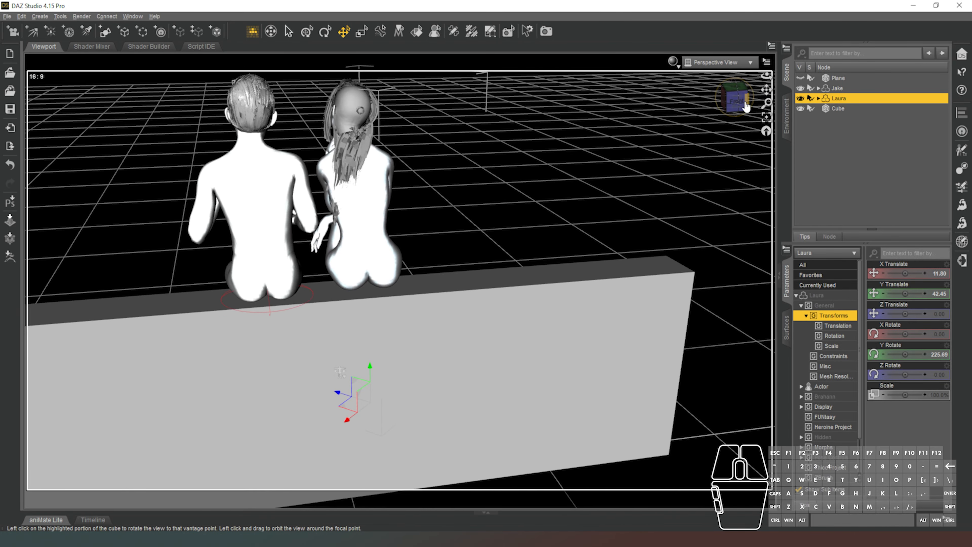
left_click(746, 104)
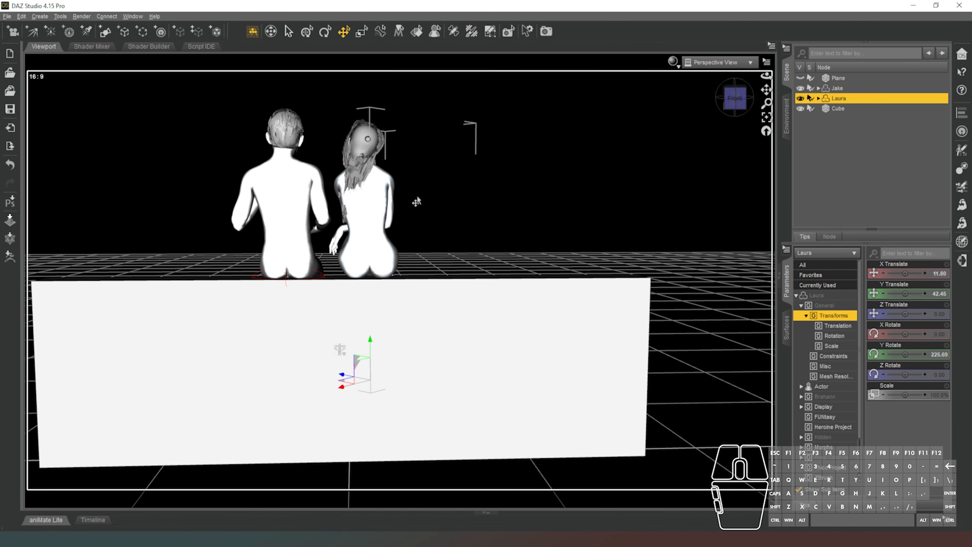
Select the female figure's ponytail hair and set its BLOW-Dial-02 actor morph to about 27.1%.
left_click_drag(743, 110, 741, 108)
middle_click_drag(407, 233, 444, 233)
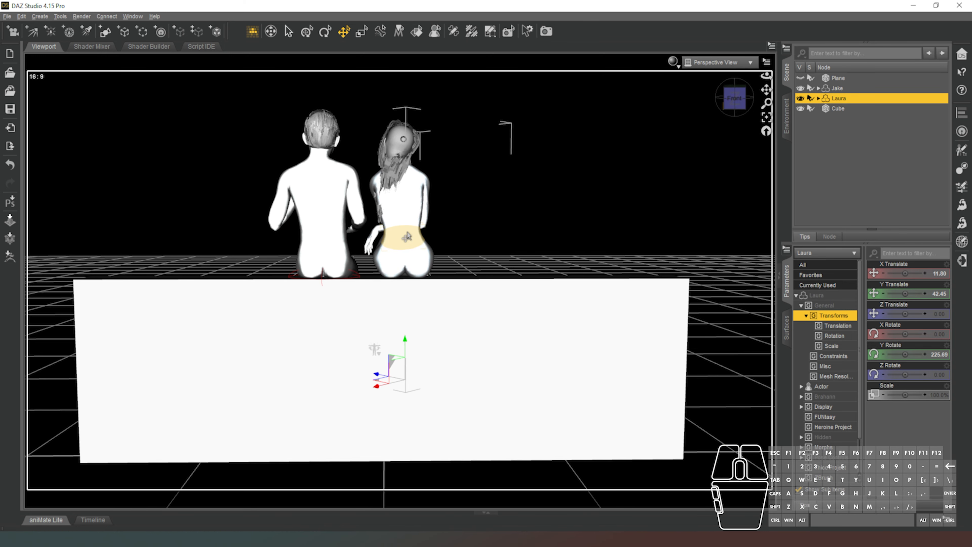
scroll(696, 138, "down", 3)
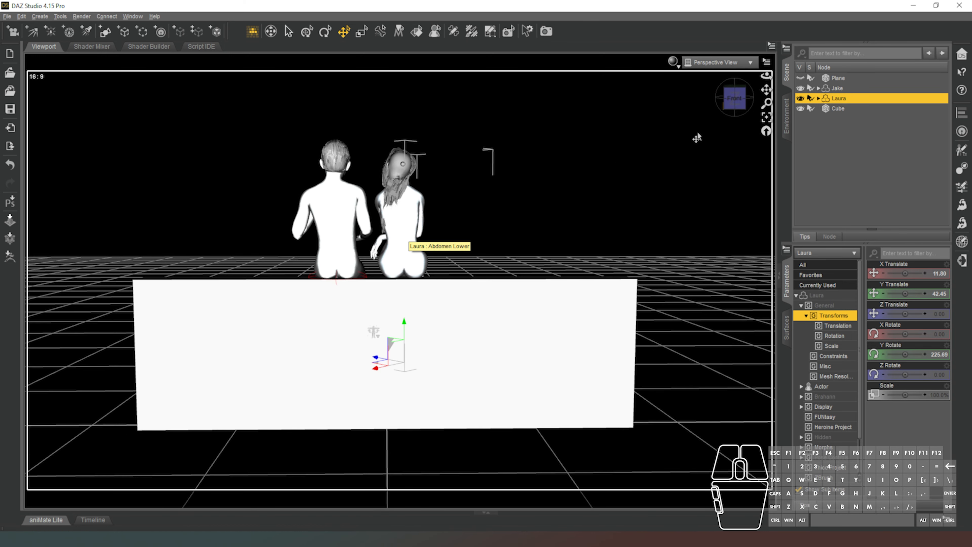
mouse_move(732, 99)
left_mouse_down()
mouse_move(757, 113)
mouse_move(708, 112)
mouse_move(734, 106)
mouse_move(724, 96)
mouse_move(739, 91)
left_mouse_up()
key("w")
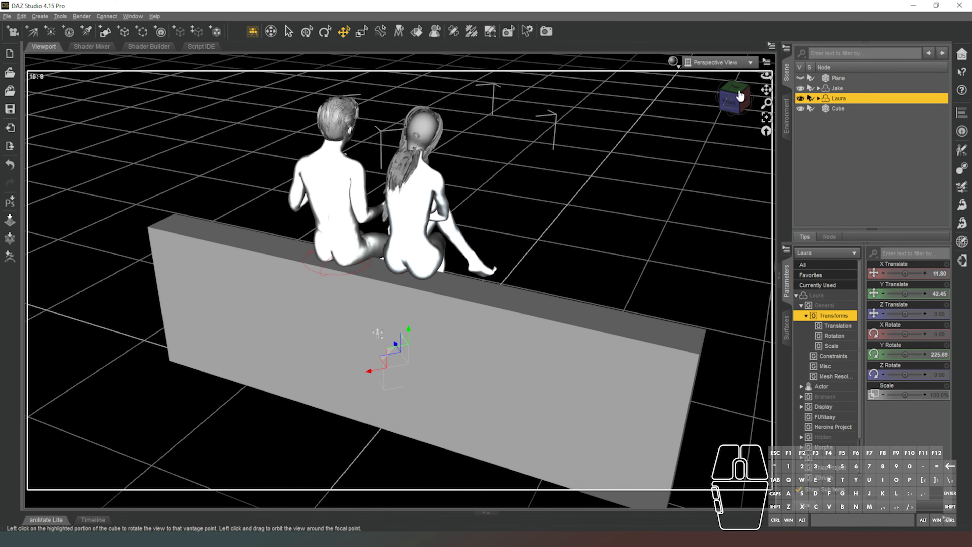
left_click(819, 99)
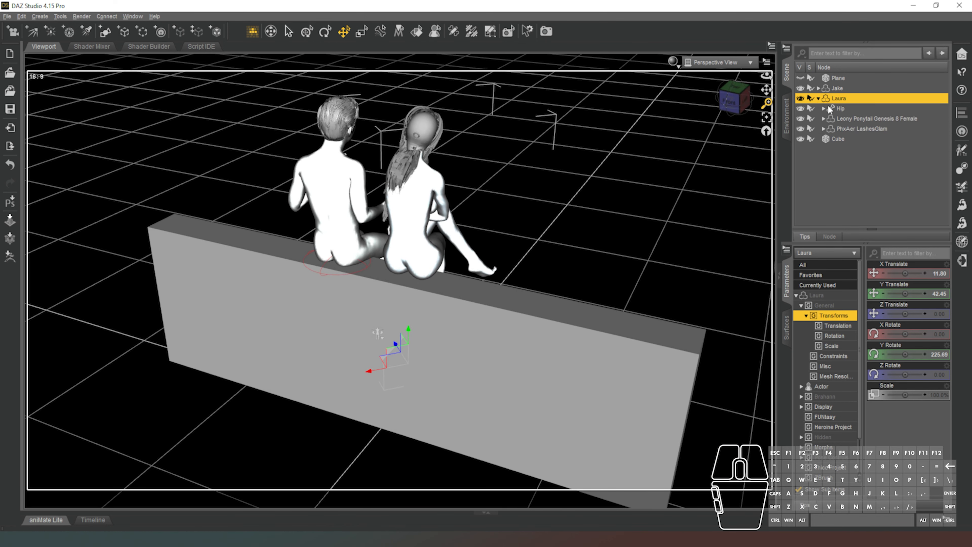
left_click(856, 119)
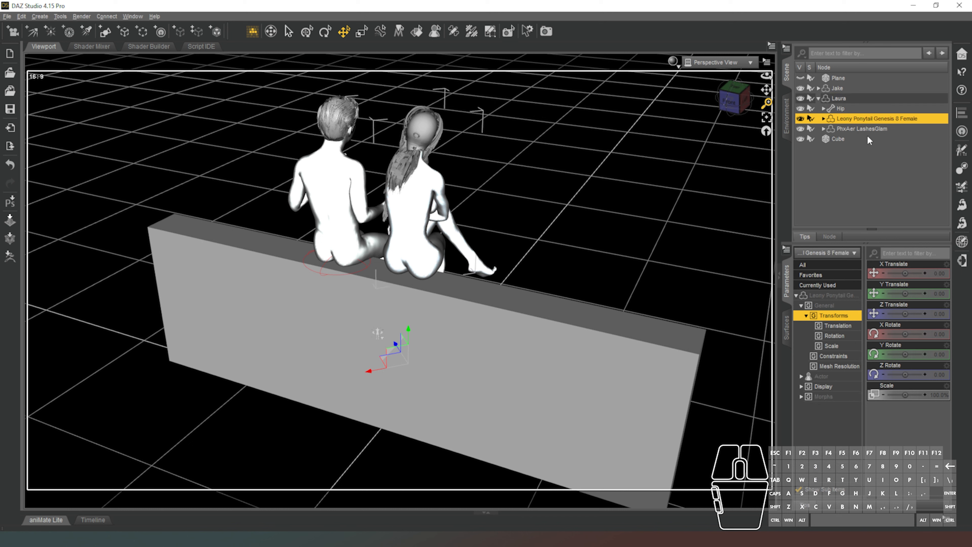
left_click(826, 376)
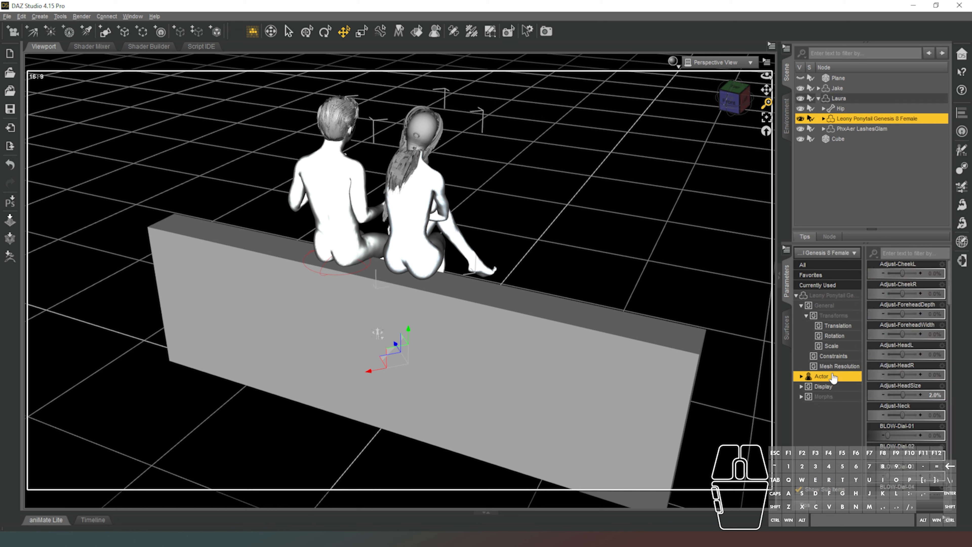
scroll(892, 329, "down", 3)
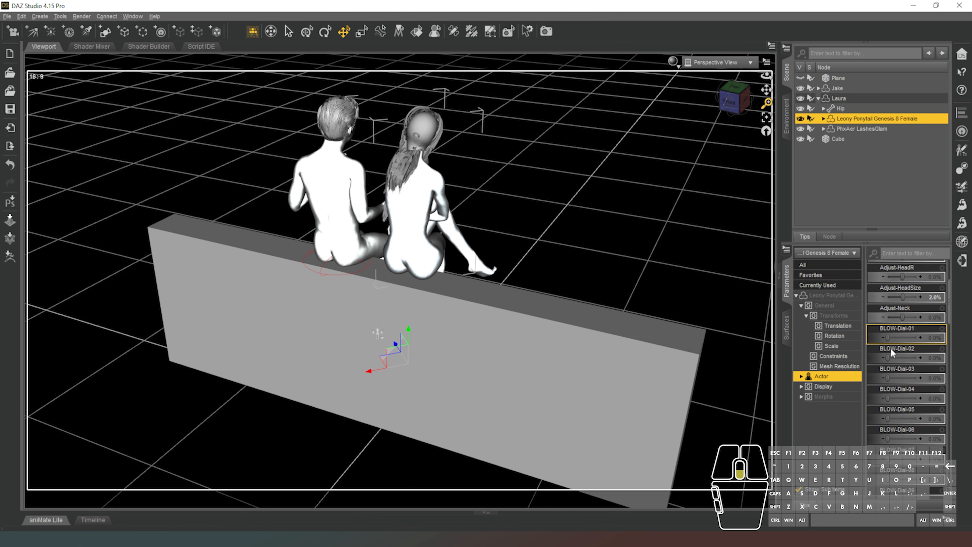
left_click_drag(887, 334, 903, 360)
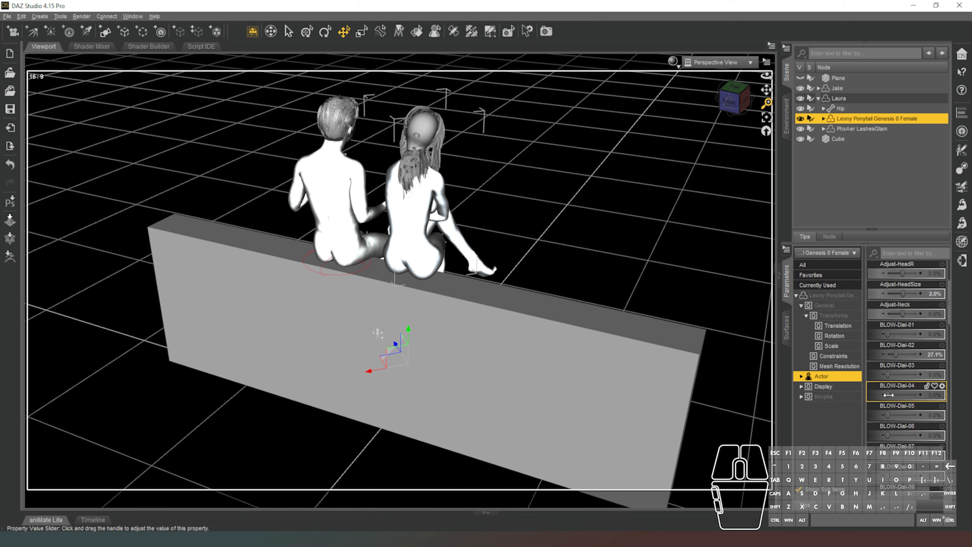
Set the ponytail's BLOW-Dial-05 morph to about 6.8%, checking how the hair falls from the side.
mouse_move(883, 398)
left_mouse_down()
mouse_move(877, 394)
mouse_move(892, 413)
left_mouse_up()
mouse_move(734, 100)
left_mouse_down()
mouse_move(706, 96)
mouse_move(723, 102)
left_mouse_up()
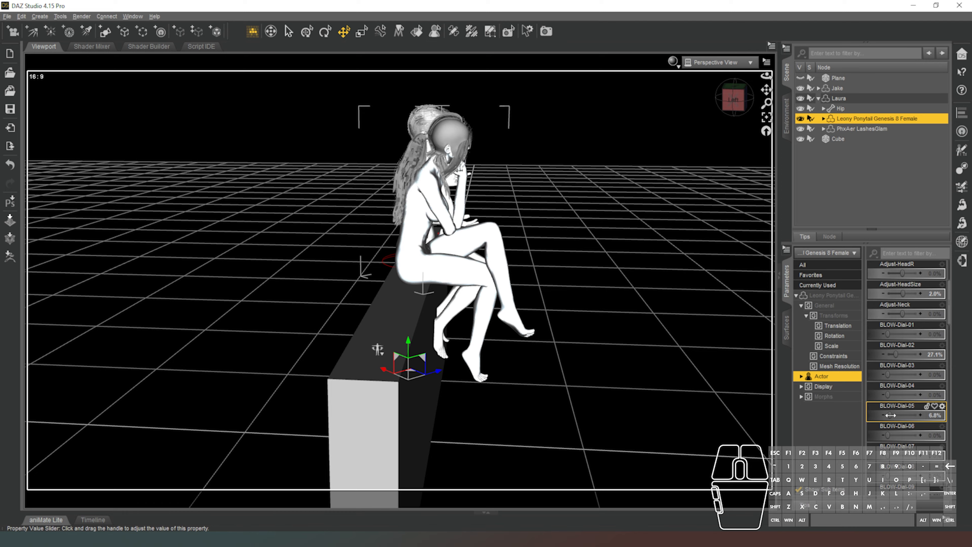
left_click_drag(891, 415, 890, 414)
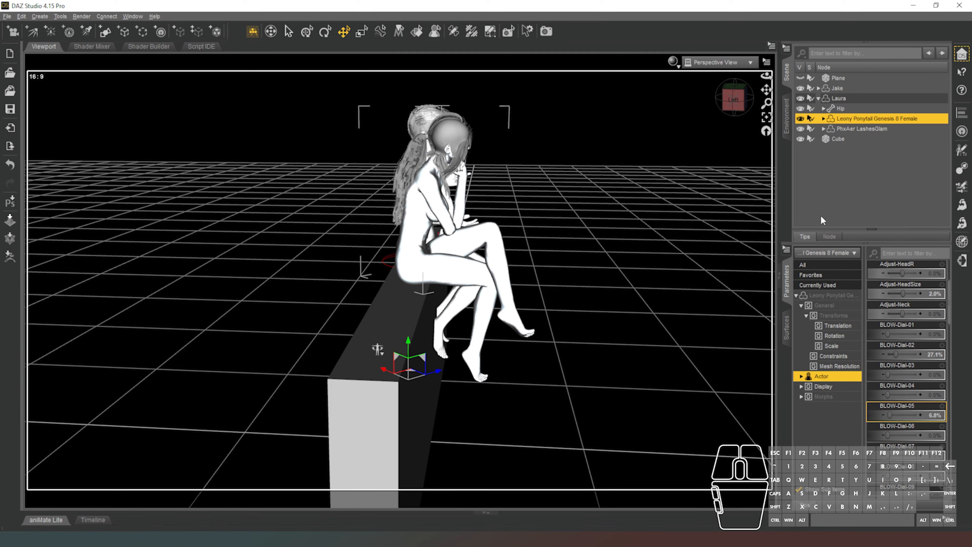
Give the cube a red brick Iray material and show the viewport as Texture Shaded.
mouse_move(734, 100)
left_mouse_down()
mouse_move(760, 99)
mouse_move(737, 111)
left_mouse_up()
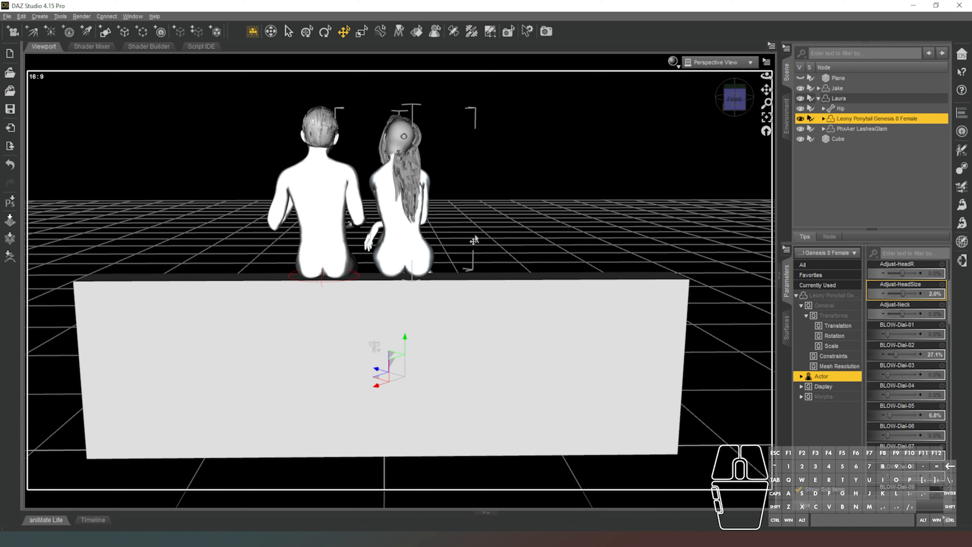
left_click(542, 358)
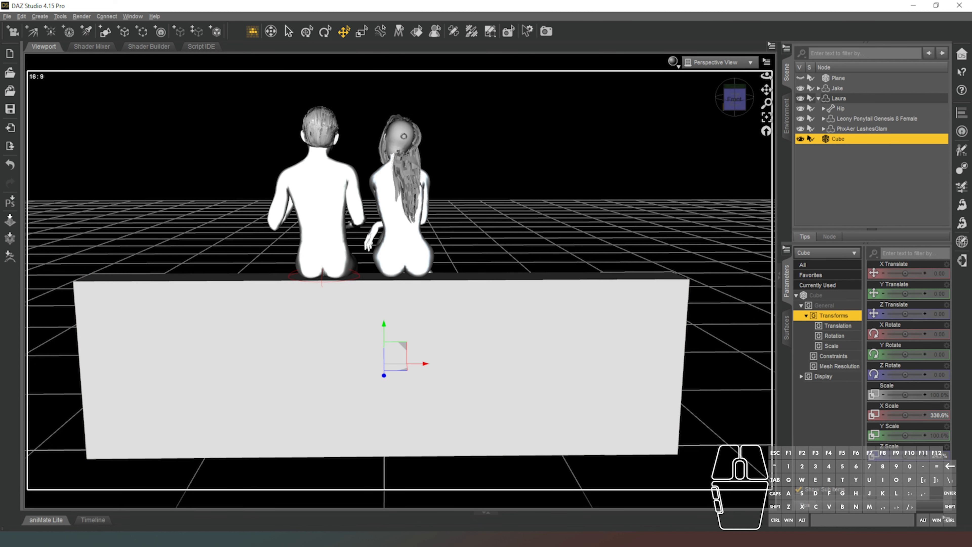
left_click(486, 539)
left_click(486, 539)
key("r")
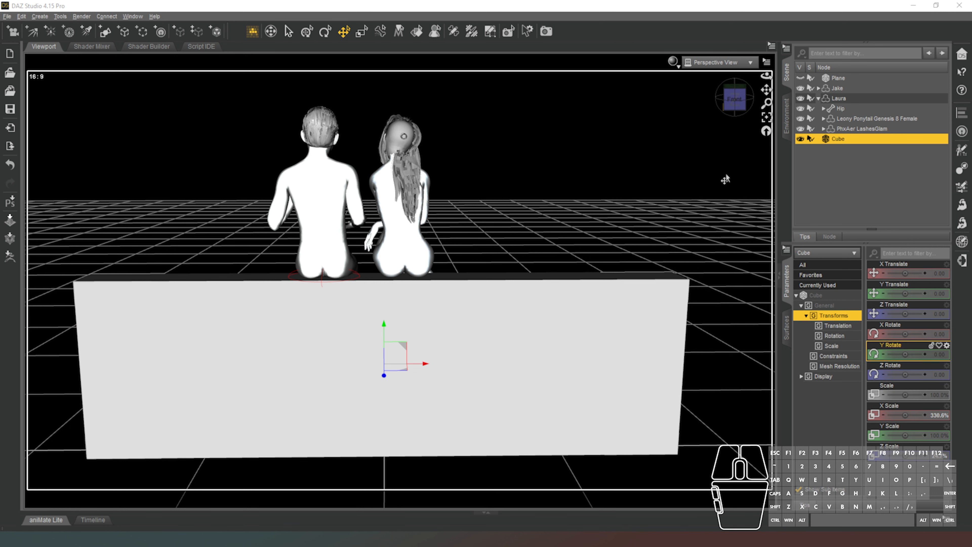
left_click(784, 332)
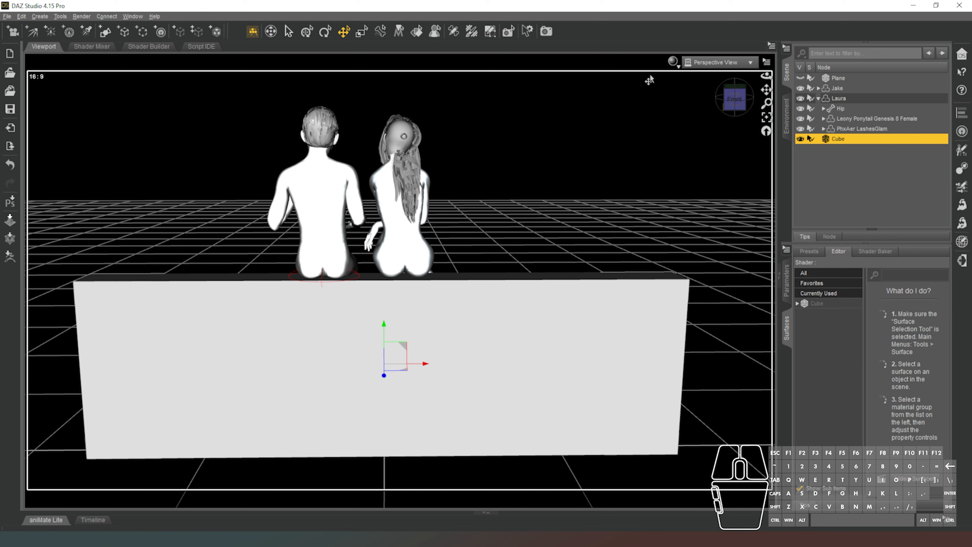
left_click(673, 62)
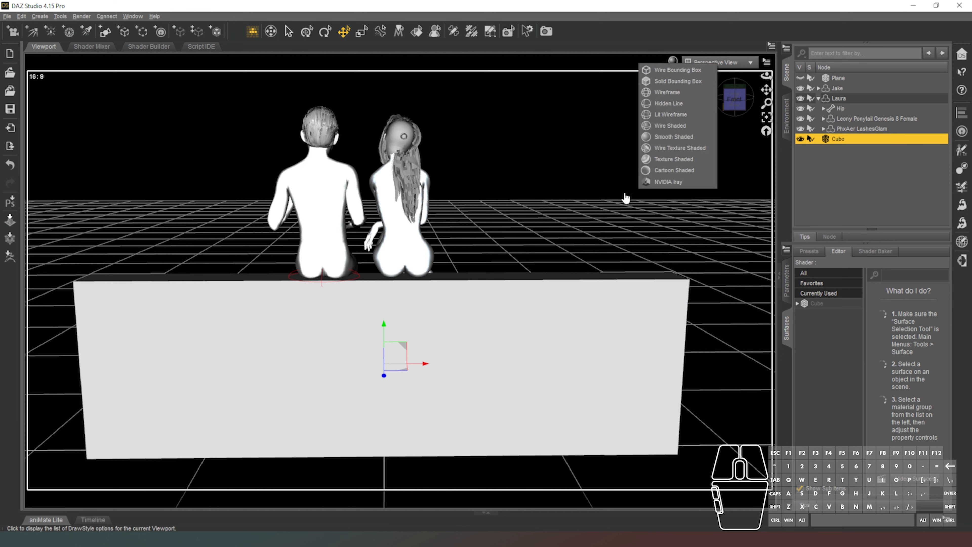
left_click(683, 163)
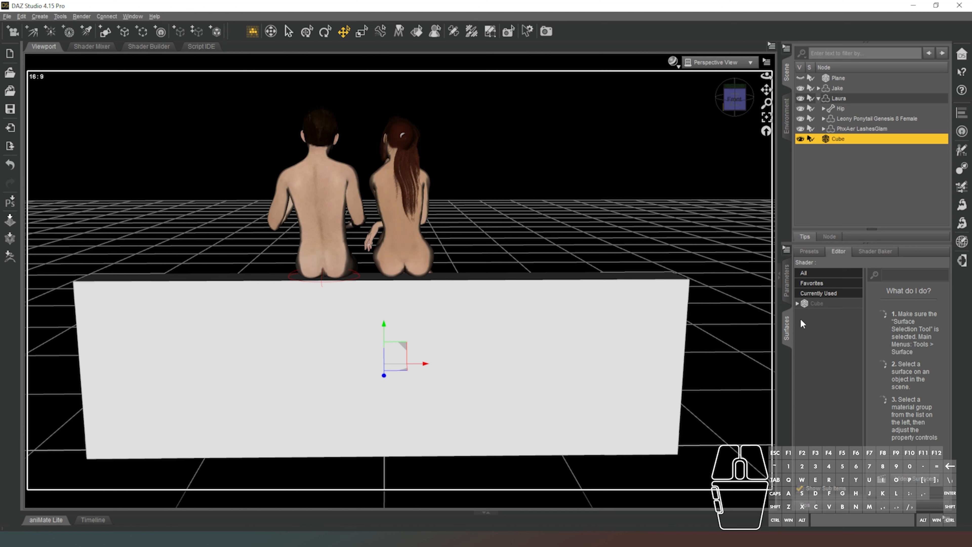
left_click(805, 304)
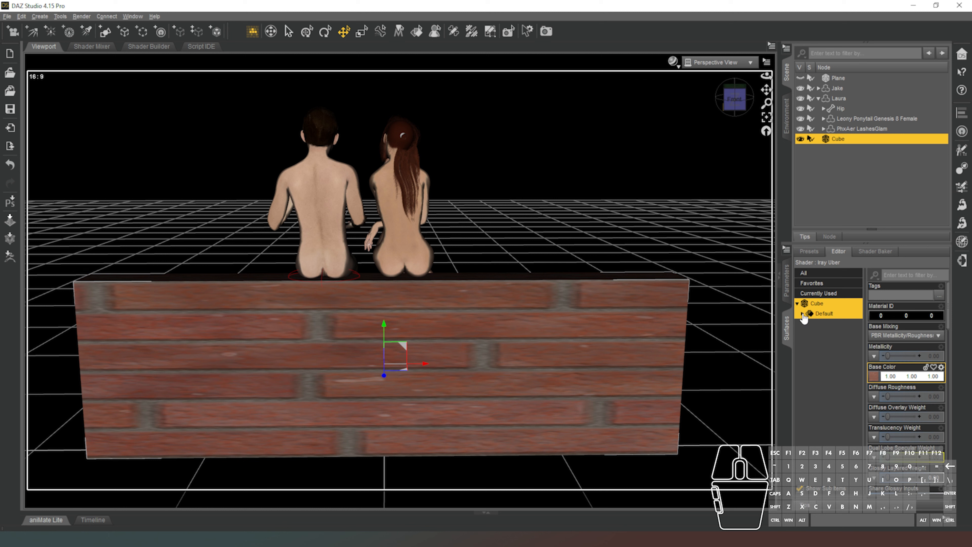
In the Geometry settings of the cube's Default surface, set Horizontal Tiles to 9 and Vertical Tiles to 2.
left_click(802, 314)
left_click(832, 385)
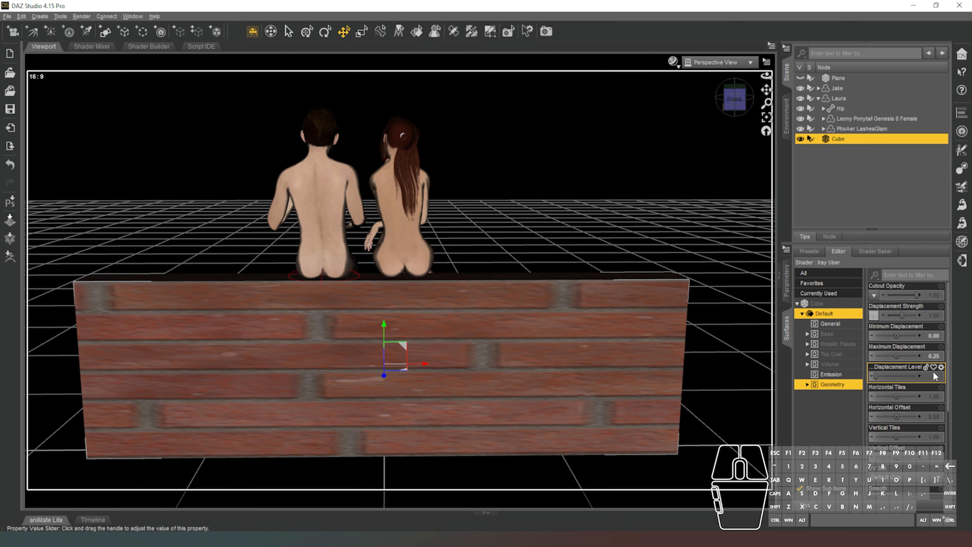
left_click(930, 395)
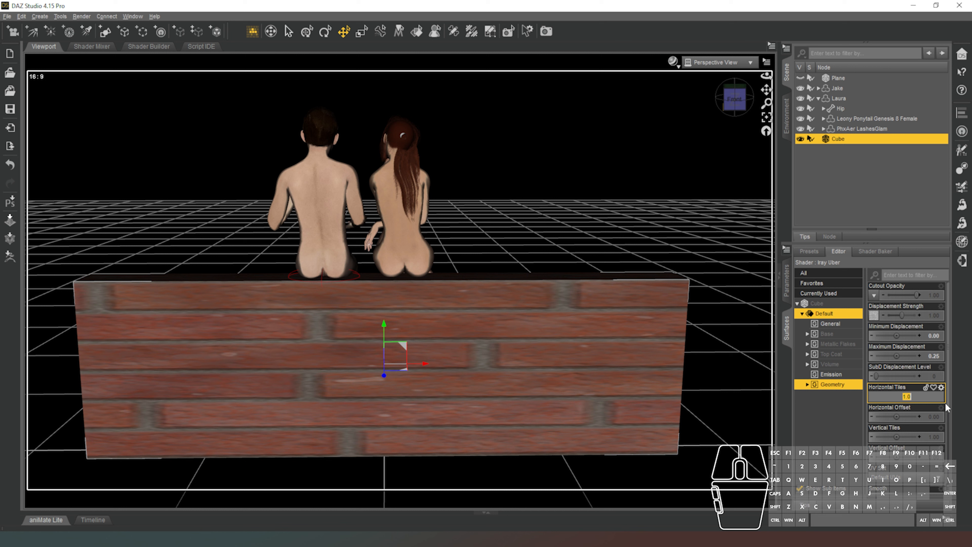
type("5")
key("Return")
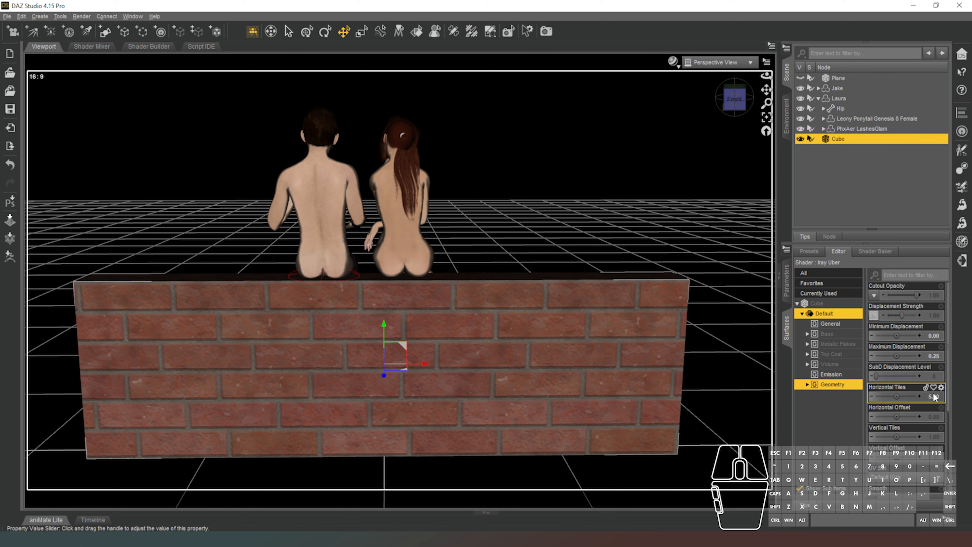
left_click(931, 398)
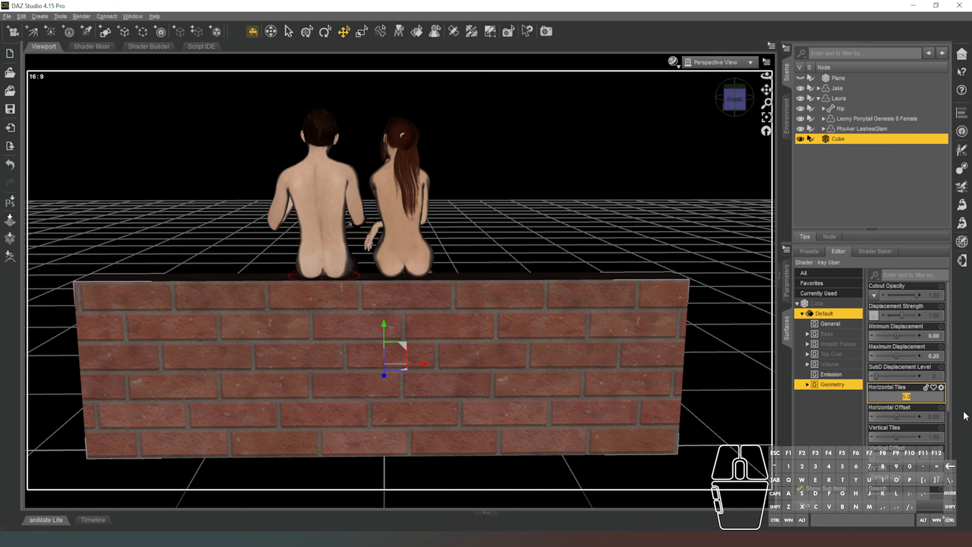
type("9")
key("Return")
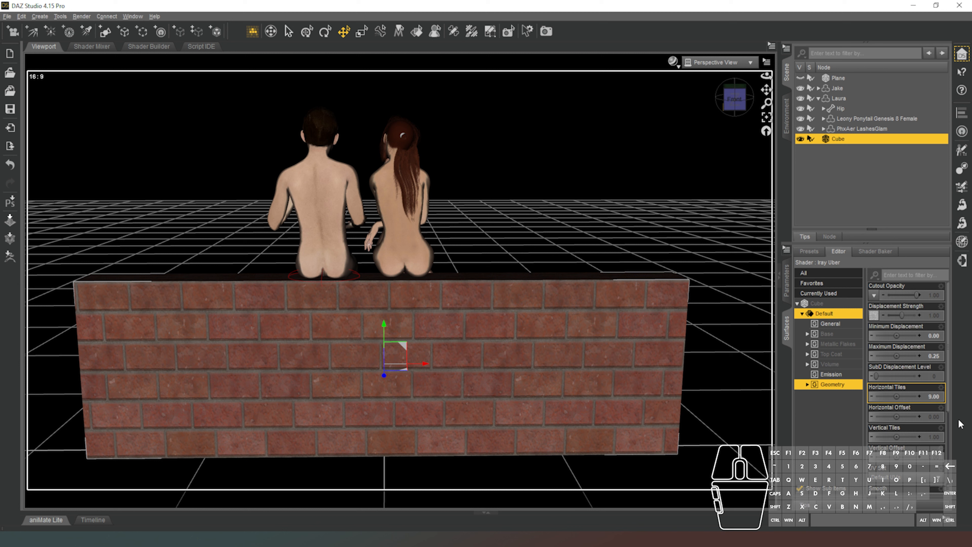
left_click(936, 437)
type("2")
key("Return")
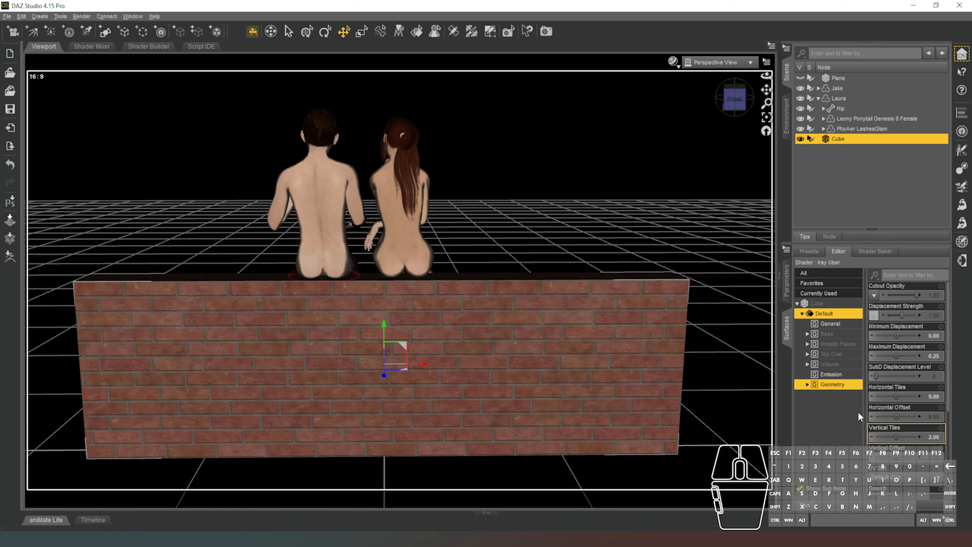
Add Cedar Shrub 1 to the scene and move it beyond the brick wall's end on the female figure's side.
mouse_move(718, 103)
left_mouse_down()
mouse_move(754, 97)
mouse_move(727, 98)
left_mouse_up()
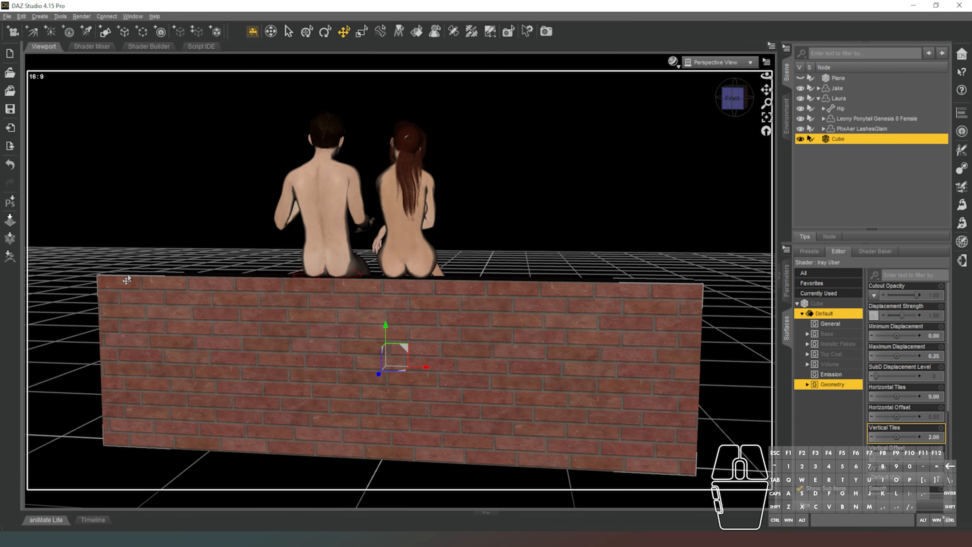
left_click_drag(734, 96, 731, 98)
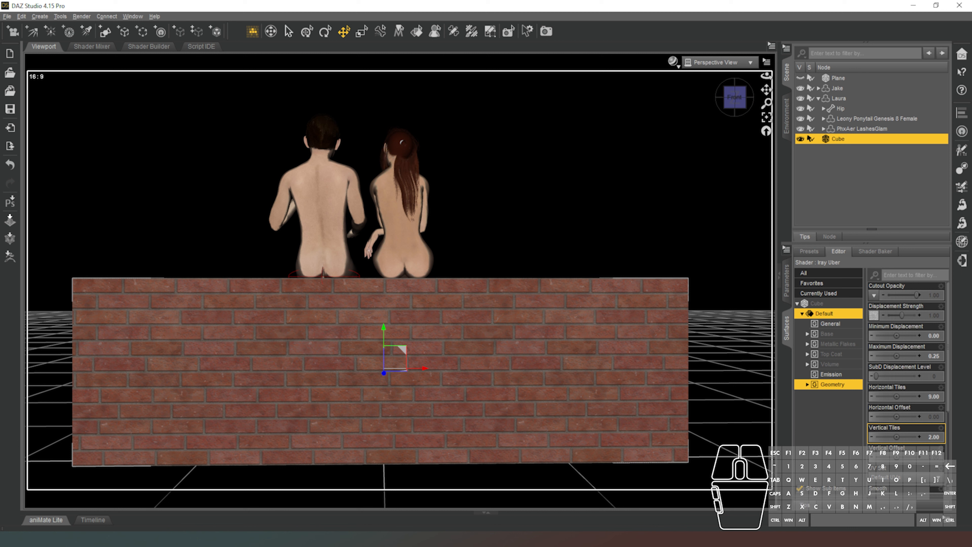
left_click(546, 31)
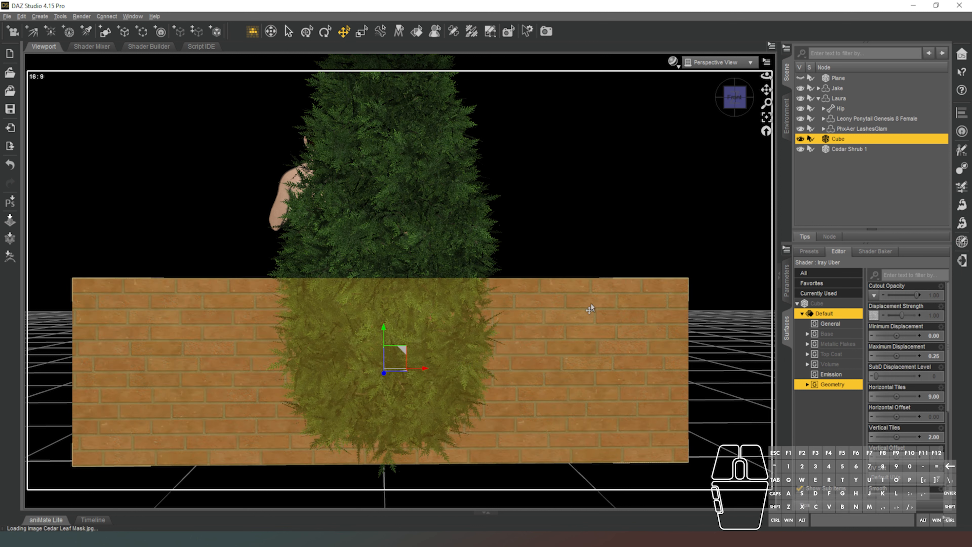
left_click_drag(427, 368, 537, 378)
key("ctrl+z")
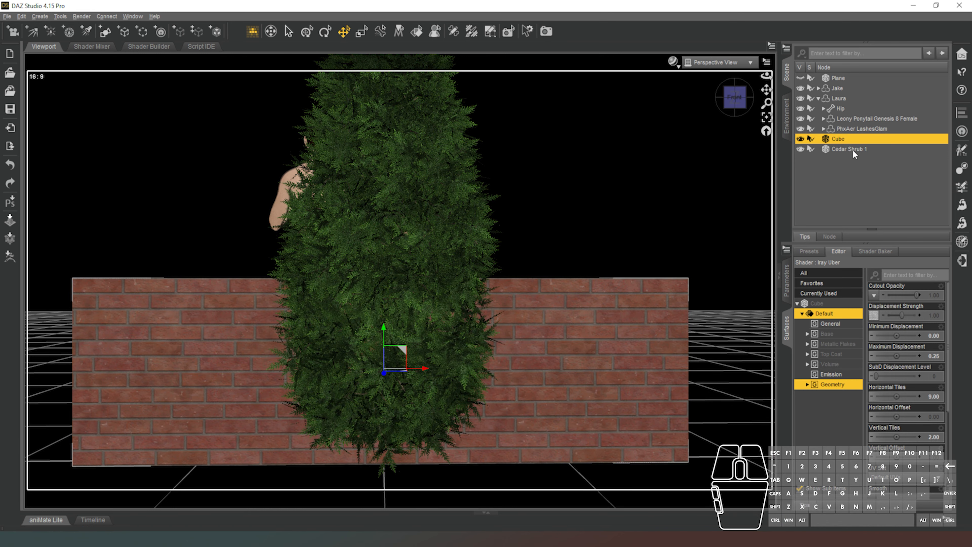
left_click(848, 149)
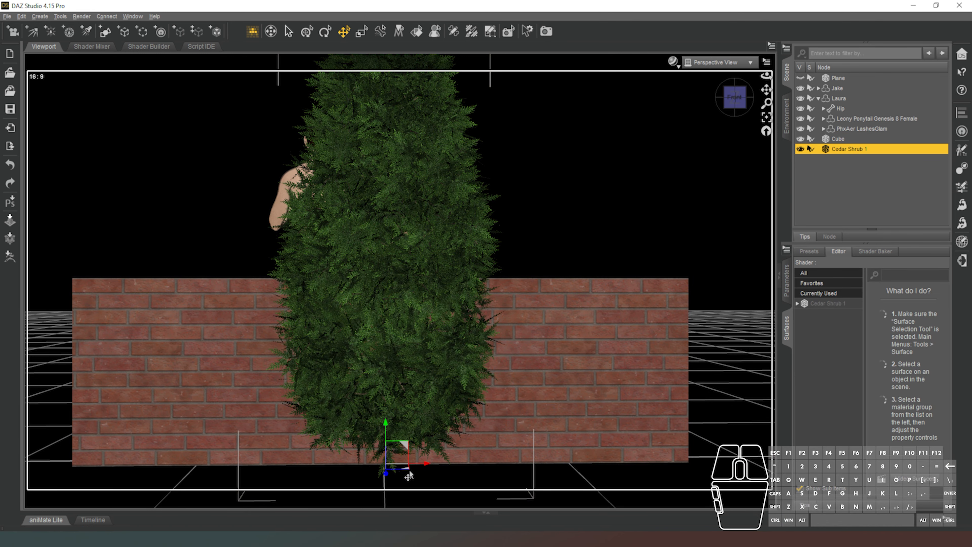
left_click_drag(407, 474, 719, 464)
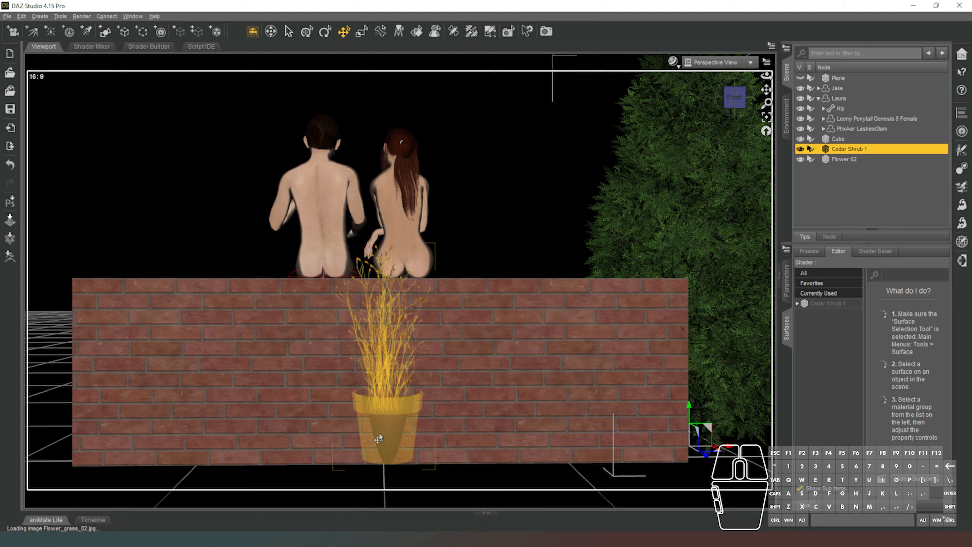
Select the potted plant Flower 02 and scale it down to about 61.9%.
left_click(840, 159)
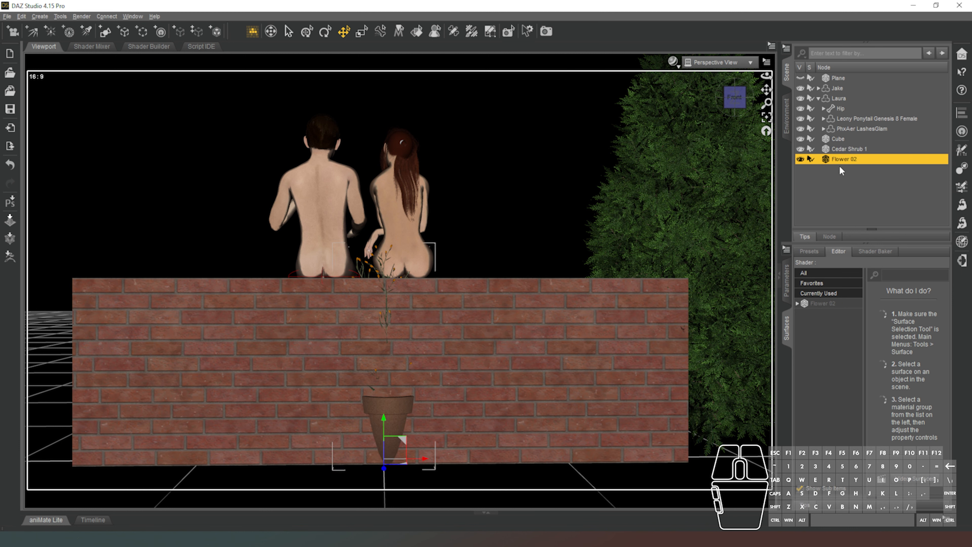
left_click(786, 281)
left_click_drag(908, 398, 882, 398)
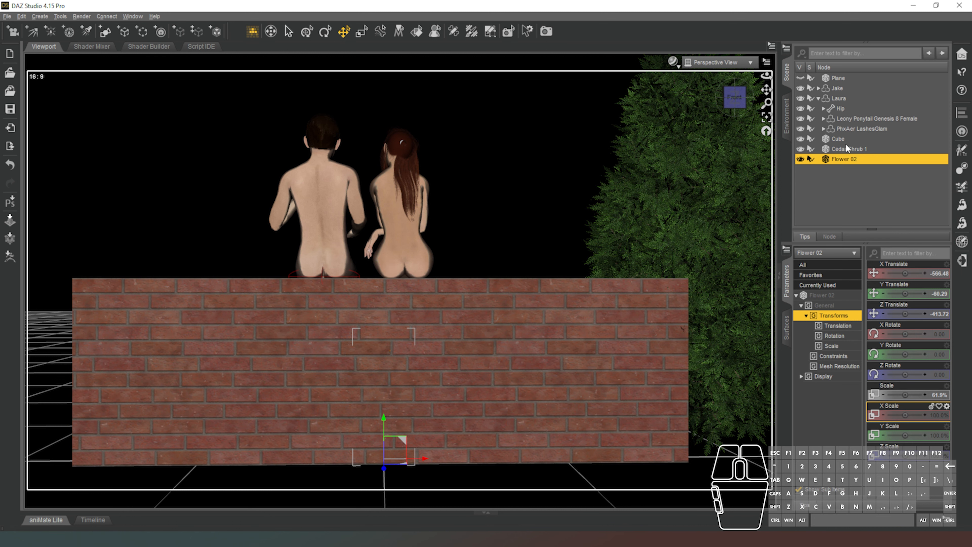
Make the cube unselectable and place the potted flower on the wall beside the male figure, with X translation about -657.36 and Y about 40.00.
left_click(811, 138)
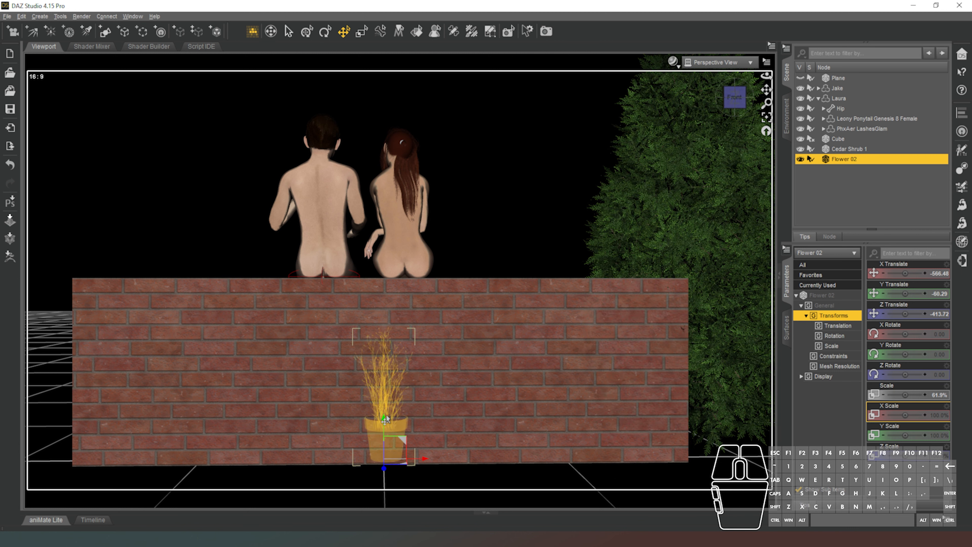
left_click(388, 366)
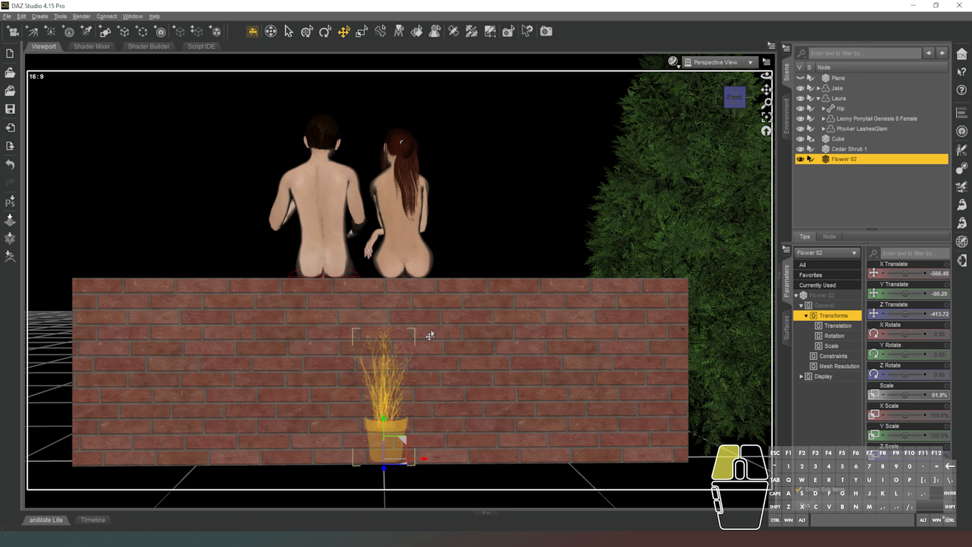
left_click_drag(405, 441, 239, 268)
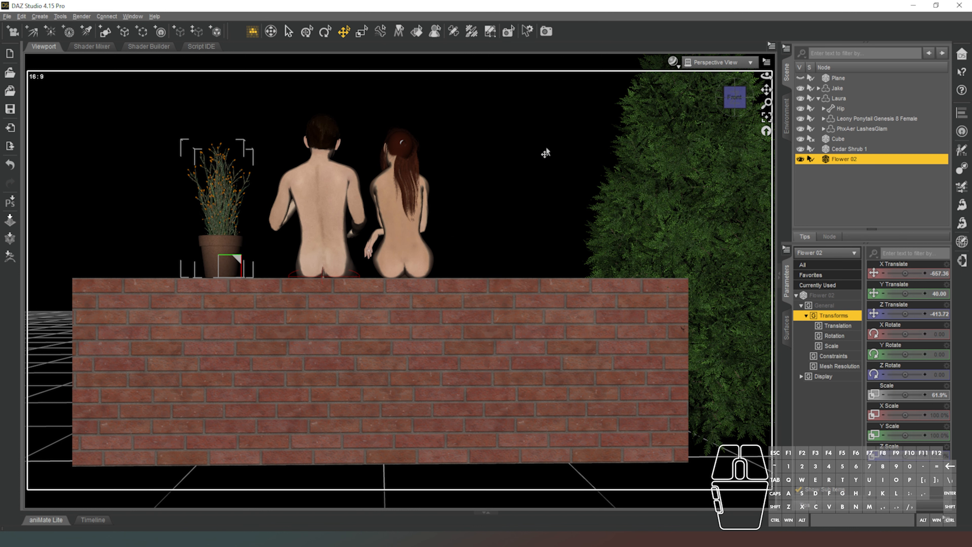
mouse_move(726, 89)
left_mouse_down()
mouse_move(758, 102)
mouse_move(726, 93)
left_mouse_up()
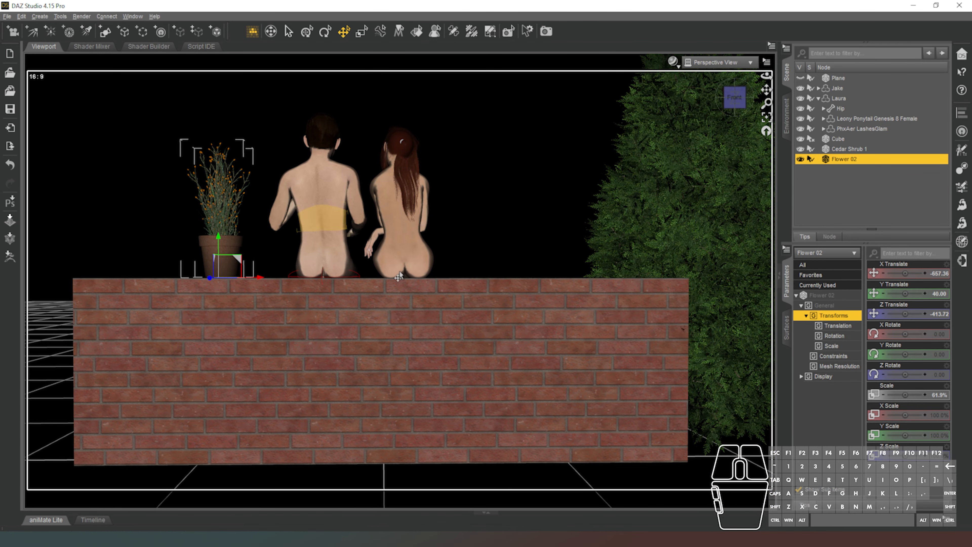
Lower the potted flower onto the wall by setting its Y Translate to 38.00.
left_click(884, 294)
left_click(883, 295)
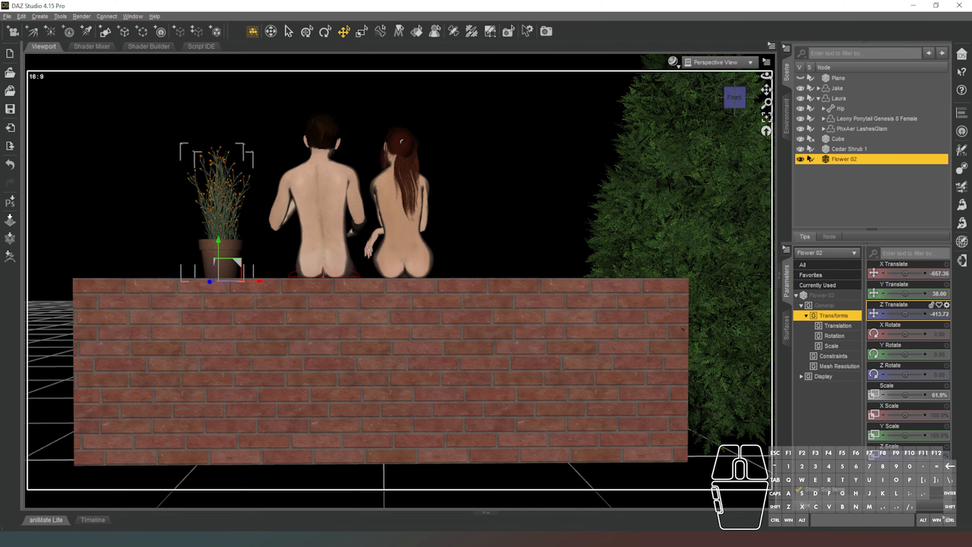
Create a camera named Camera that applies the active viewport transforms of a wide perspective view, and look through it.
key("s")
key("s")
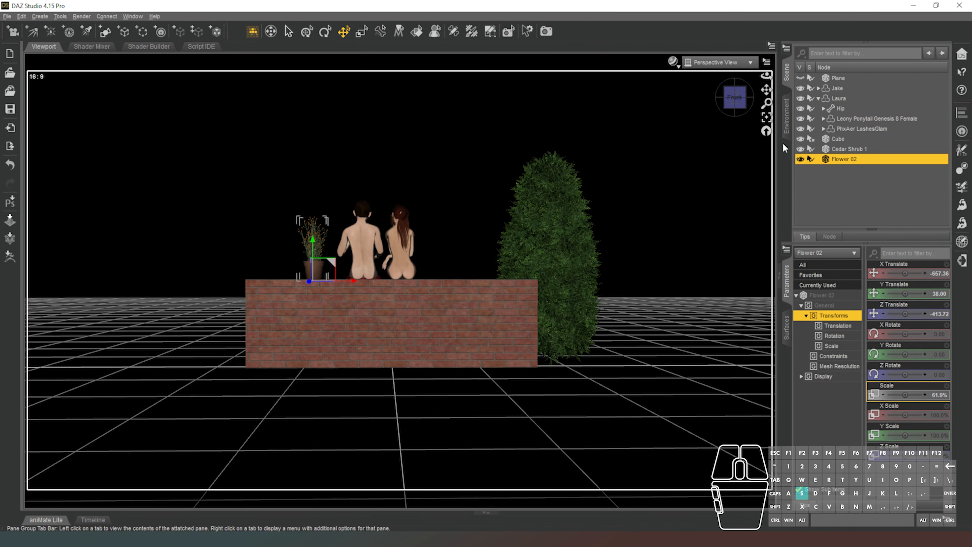
key("s")
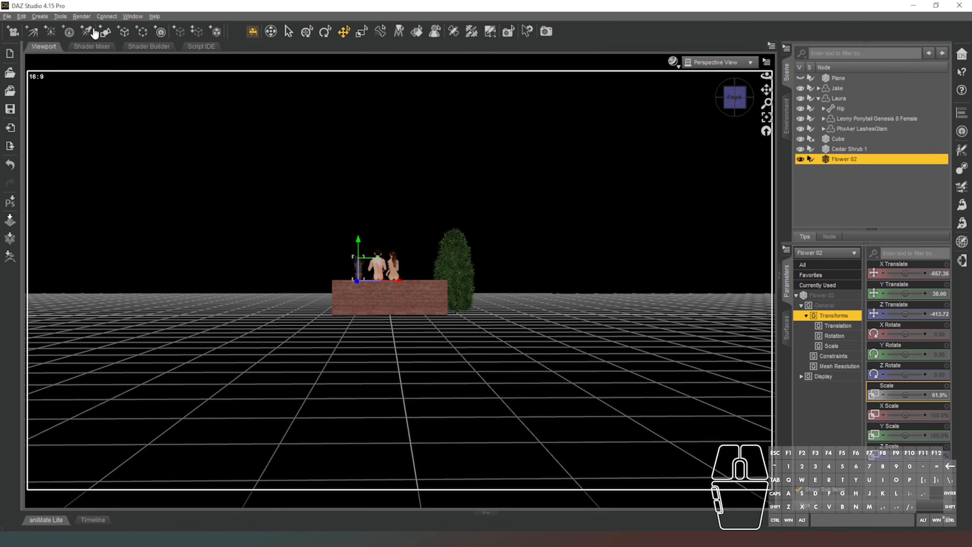
left_click(14, 32)
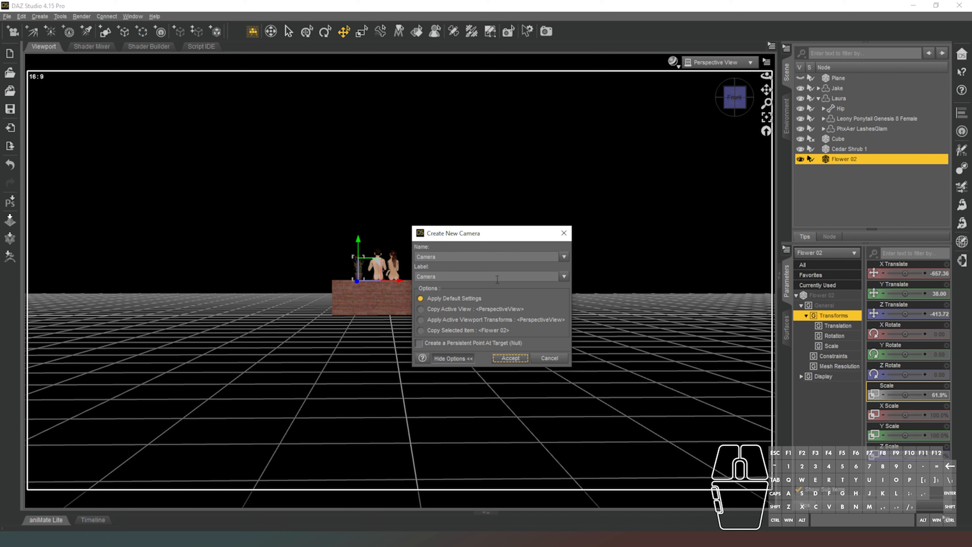
left_click(486, 320)
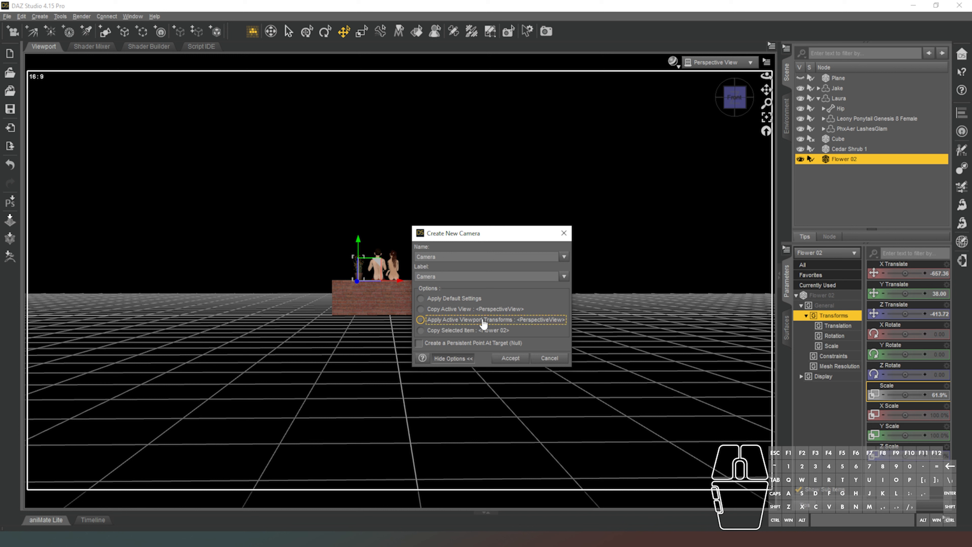
left_click(516, 359)
left_click(729, 63)
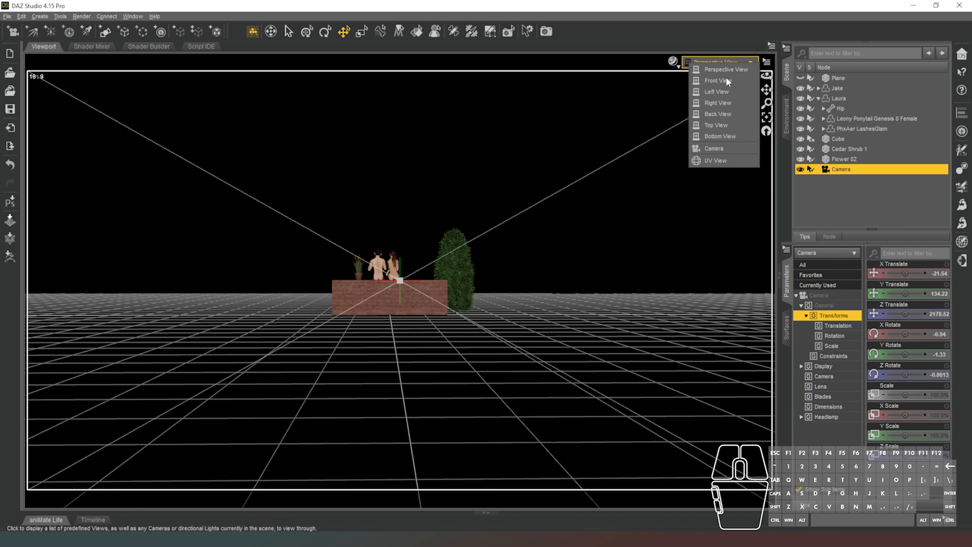
left_click(714, 148)
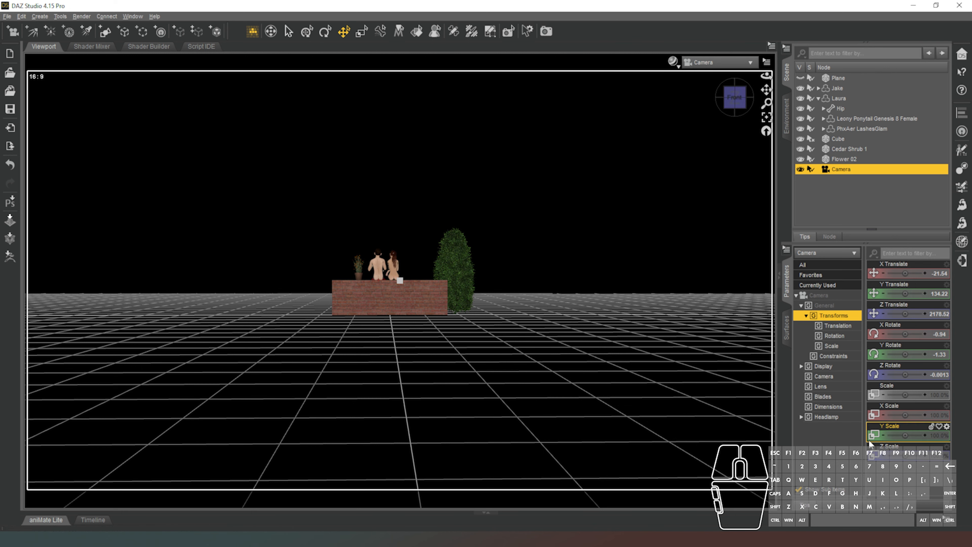
Increase the camera's focal length to about 538.29 mm to frame the wall and figures closely.
left_click(835, 378)
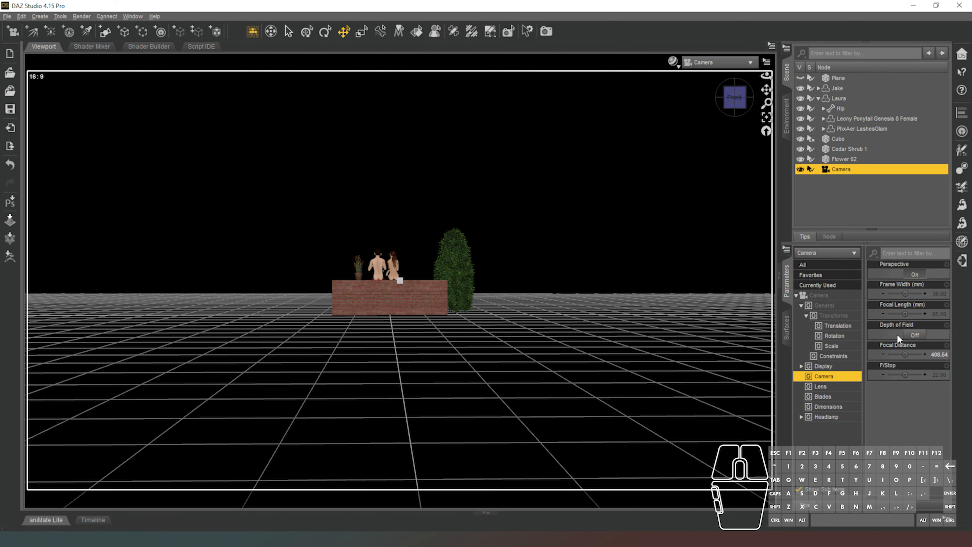
mouse_move(905, 314)
left_mouse_down()
mouse_move(953, 314)
mouse_move(894, 314)
left_mouse_up()
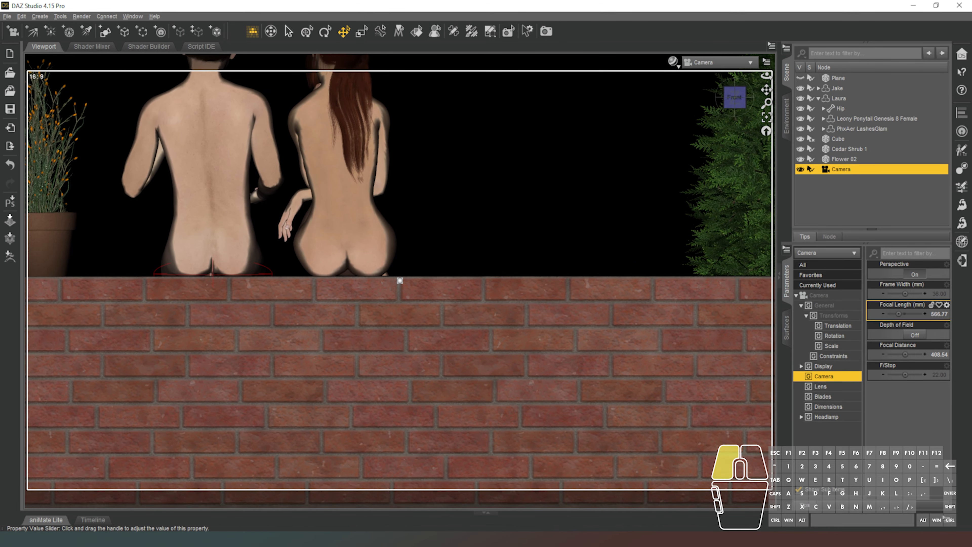
Set the camera's Y Translate to 5 and re-aim it upward so both seated figures and the flower pot are in frame.
left_click(817, 295)
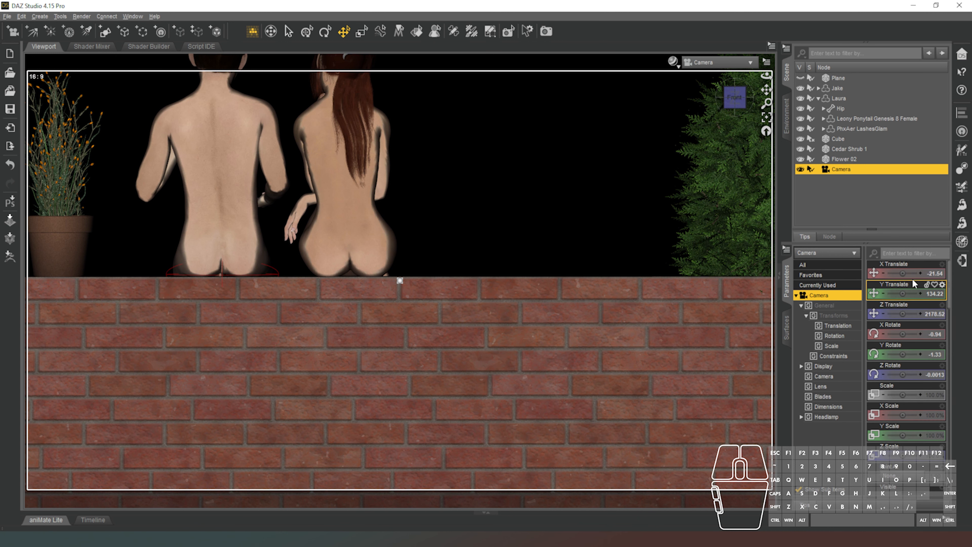
double_click(887, 283)
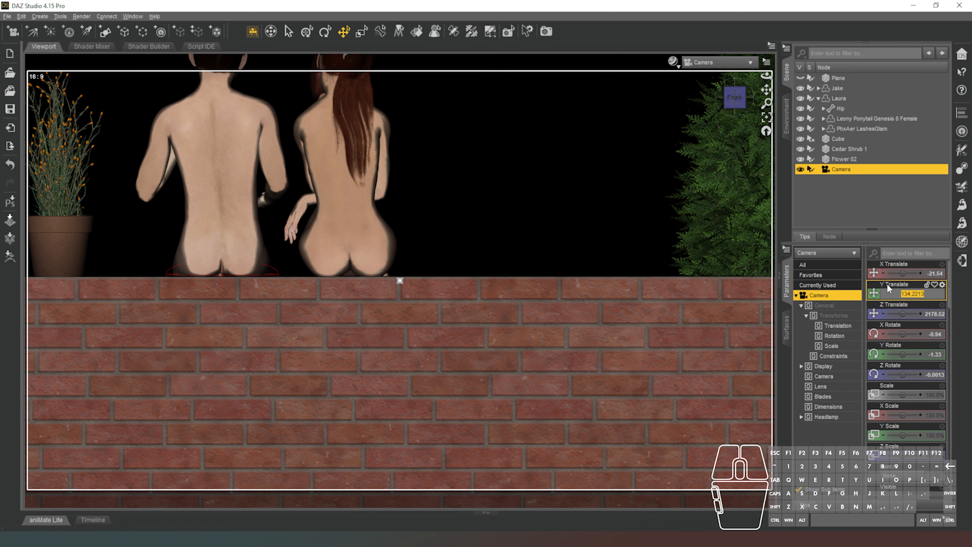
type("5")
key("Return")
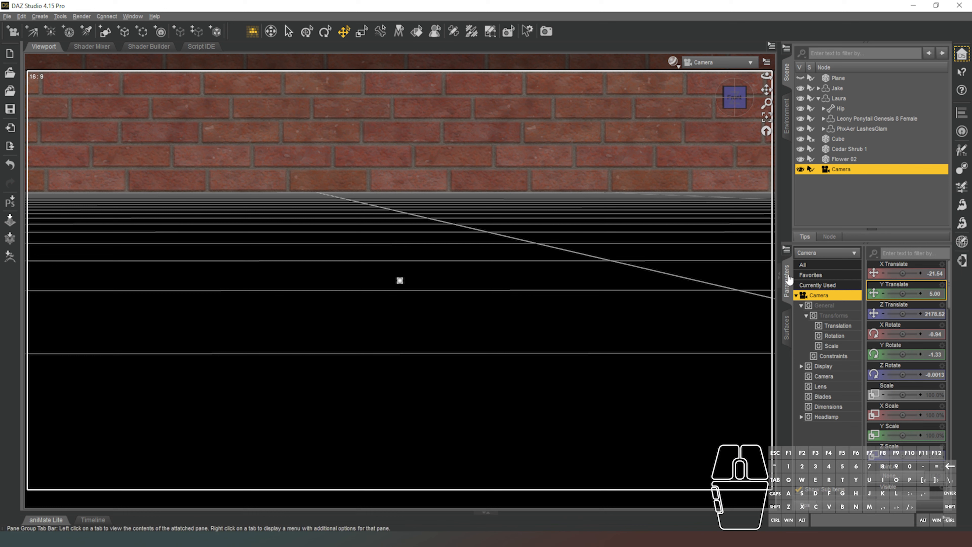
left_click(270, 33)
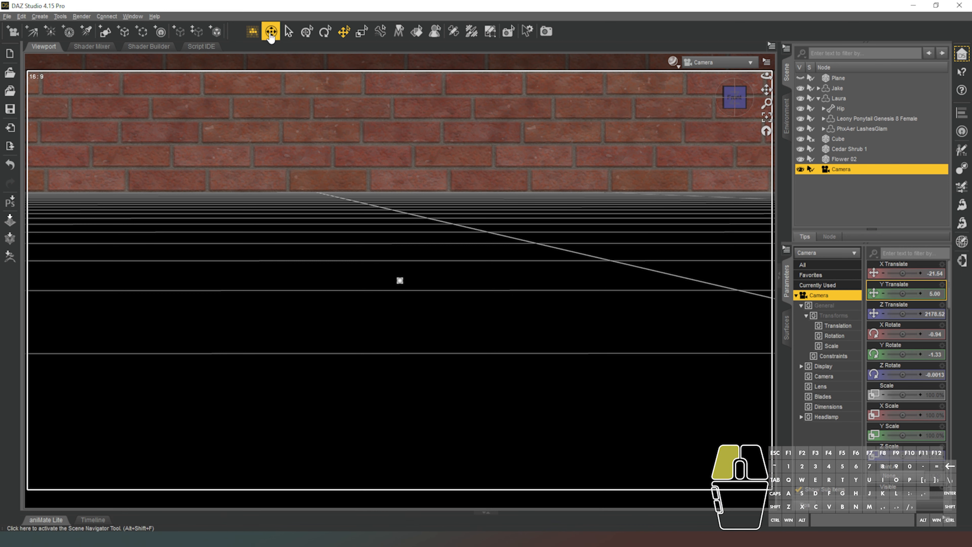
left_click_drag(337, 100, 297, 402)
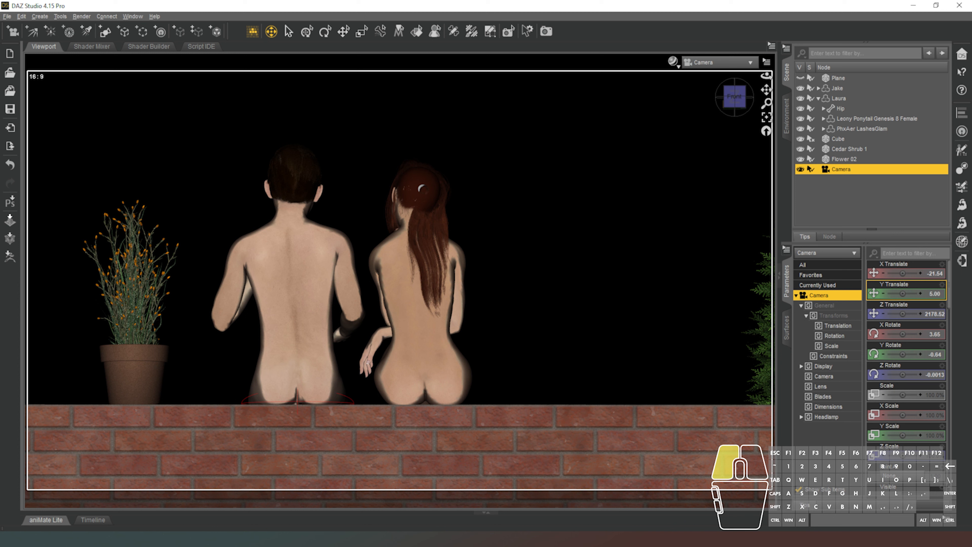
Shift Cedar Shrub 1 toward the figures to an X Translate of about 9934.66.
left_click(849, 150)
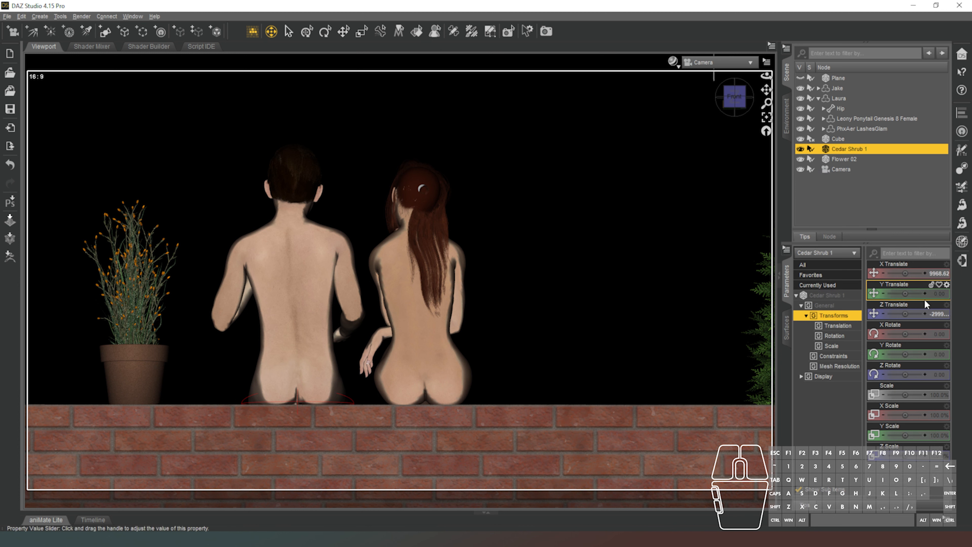
left_click_drag(904, 272, 897, 273)
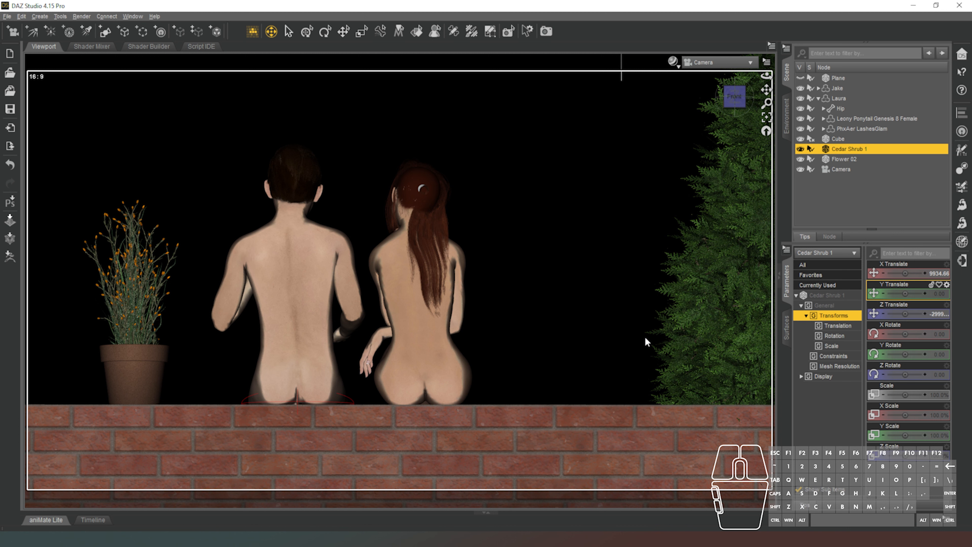
Add the ABM_Hazelnut tree in the perspective view and move it to about X -158.55 and Z 1455.05, between camera and wall.
left_click(726, 59)
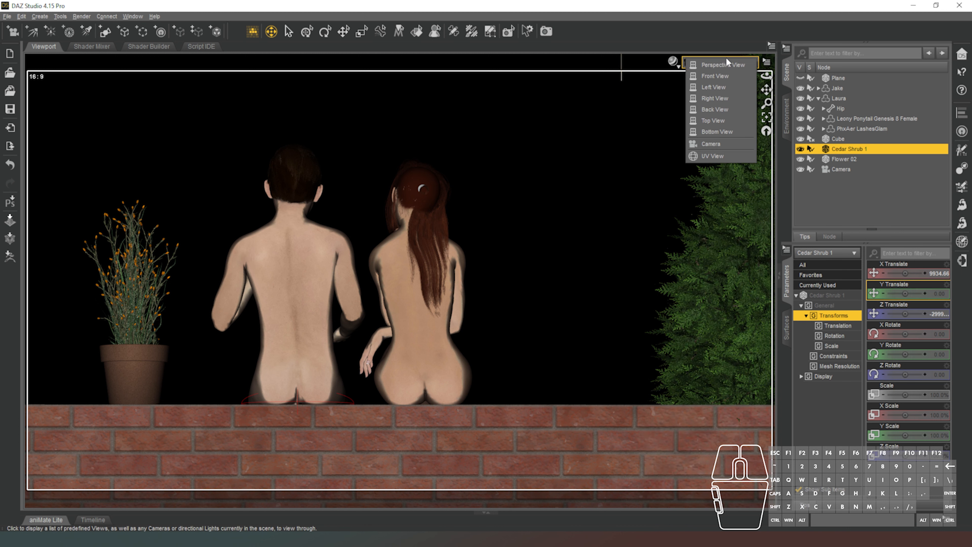
left_click(719, 64)
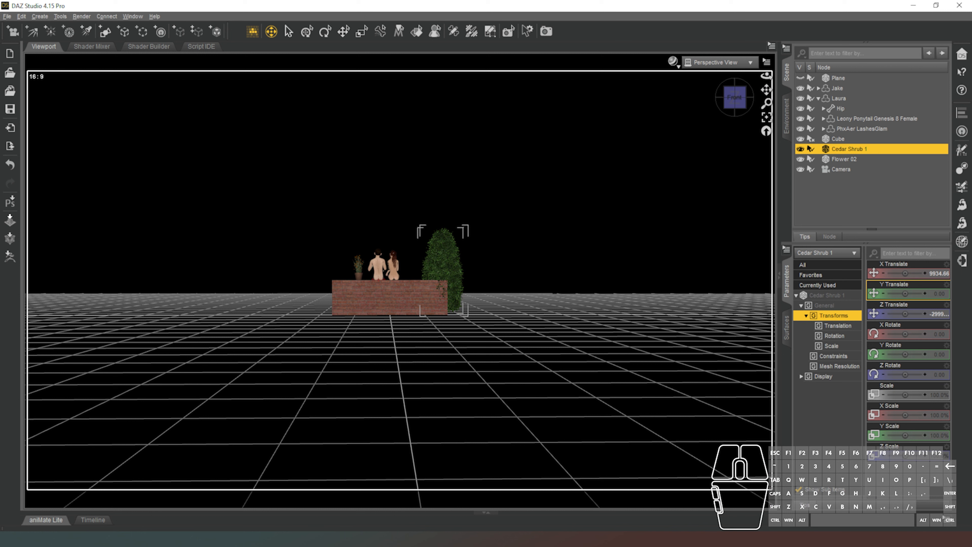
left_click(463, 355)
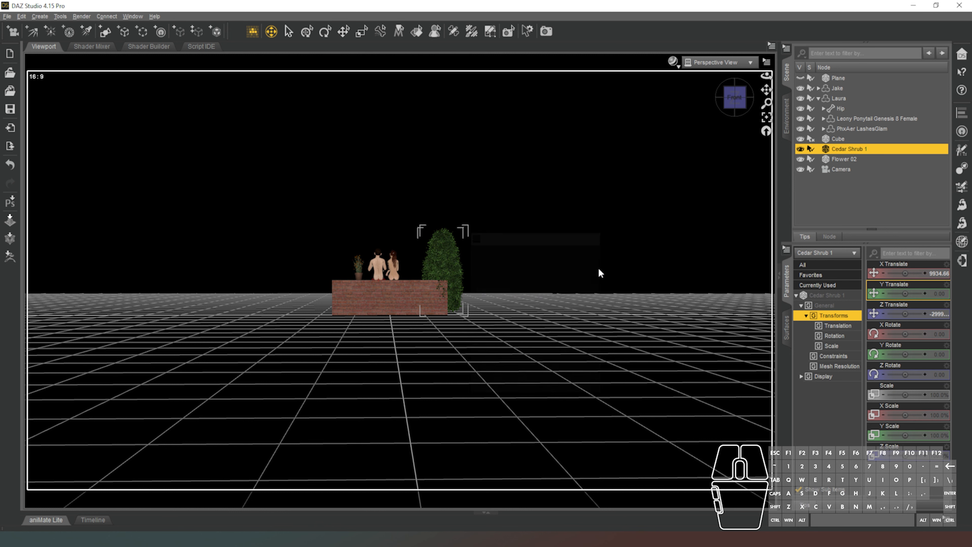
left_click(839, 180)
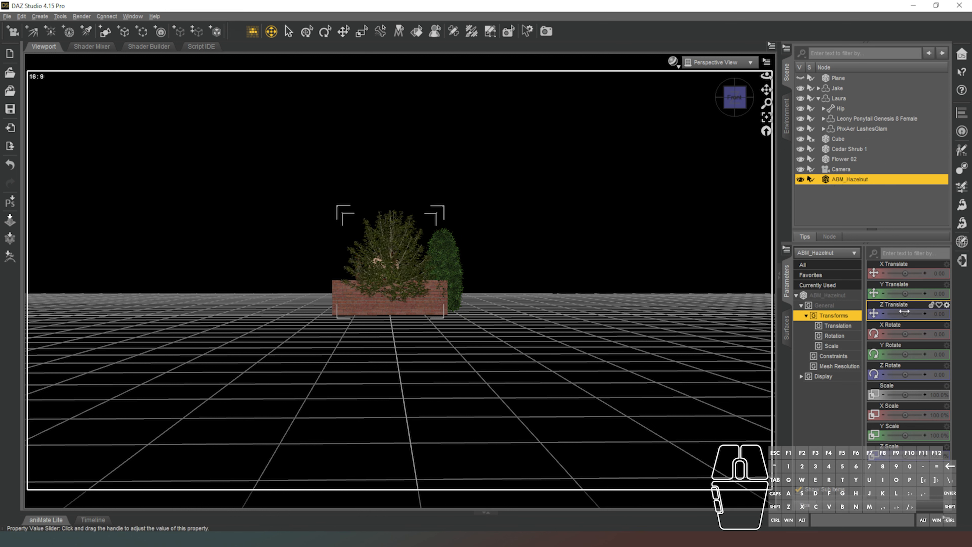
left_click_drag(905, 314, 930, 313)
mouse_move(928, 271)
left_mouse_down()
mouse_move(907, 273)
mouse_move(920, 273)
left_mouse_up()
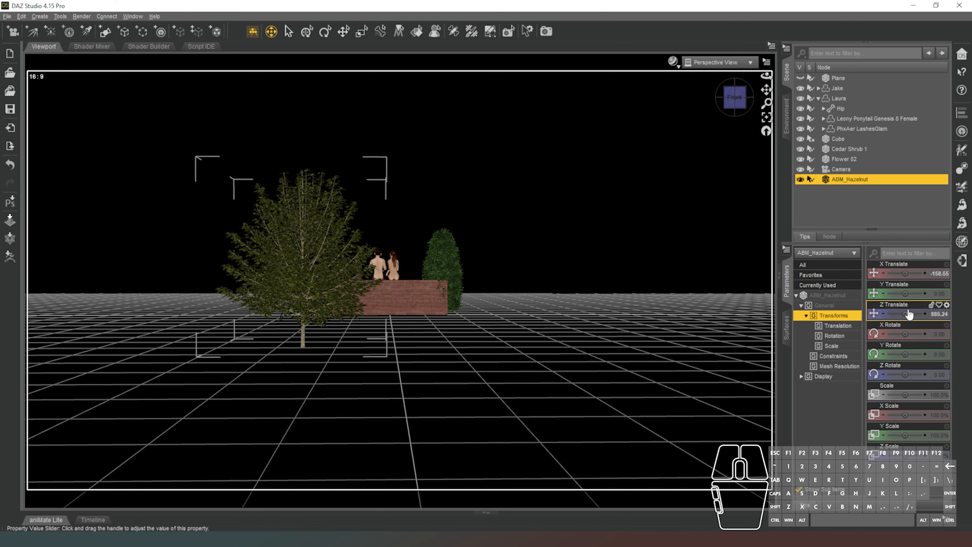
left_click_drag(905, 313, 917, 313)
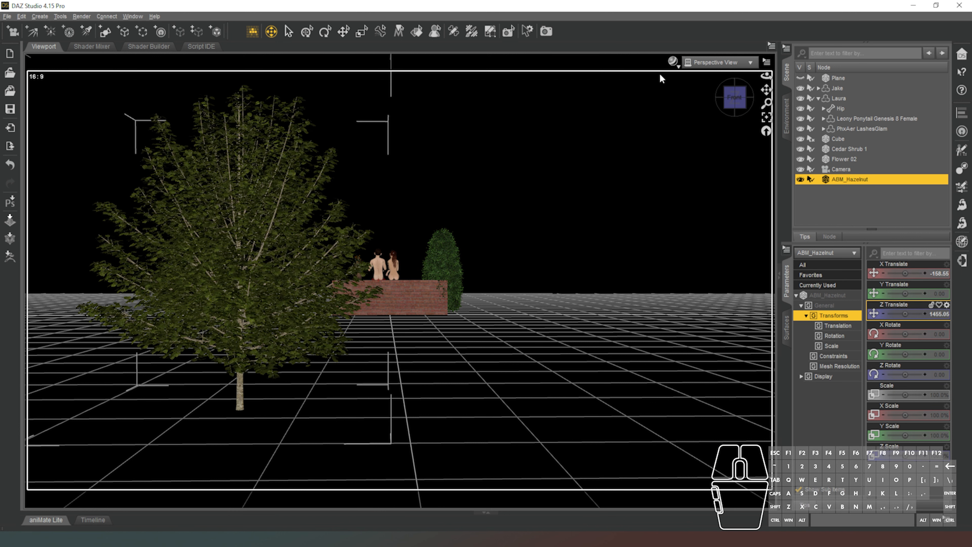
While looking through the camera, adjust the hazelnut's X Translate to about -129.97 so its leaves hang over the potted flower.
left_click(714, 61)
left_click(713, 145)
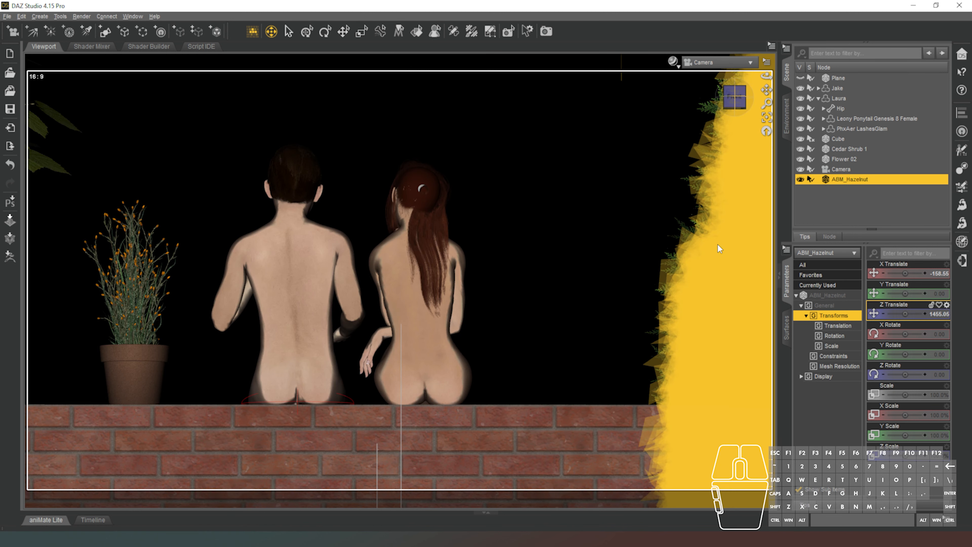
left_click_drag(905, 273, 906, 277)
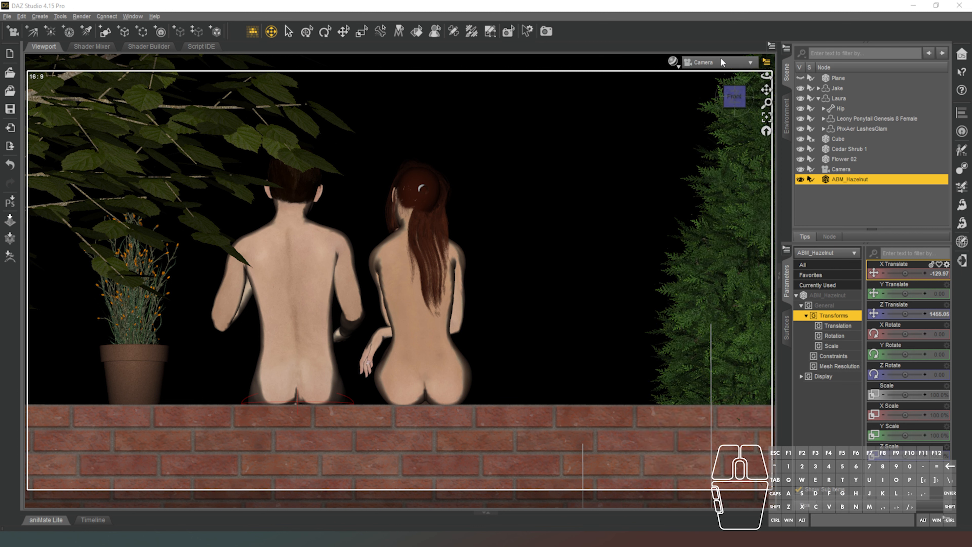
Preview the camera view in the NVIDIA Iray draw style.
left_click(672, 62)
left_click(670, 182)
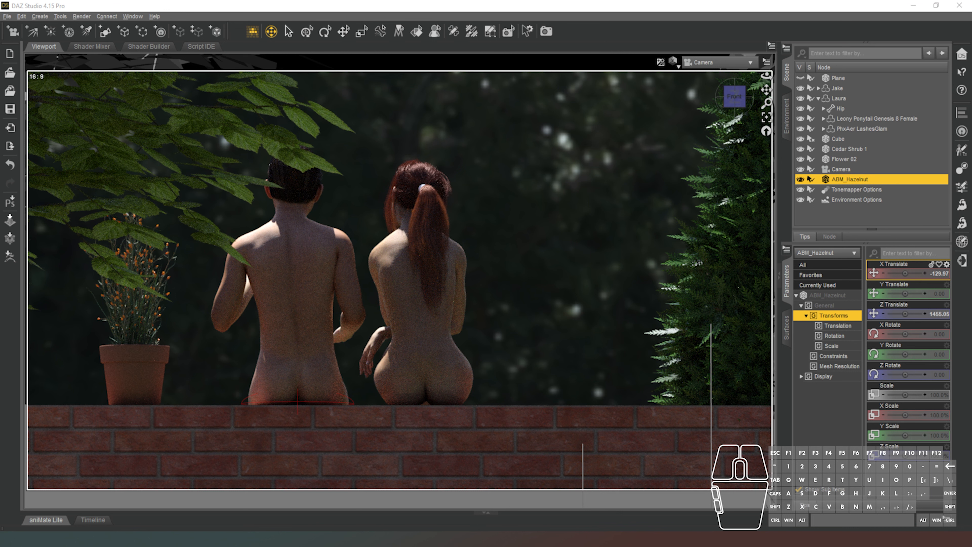
left_click(904, 274)
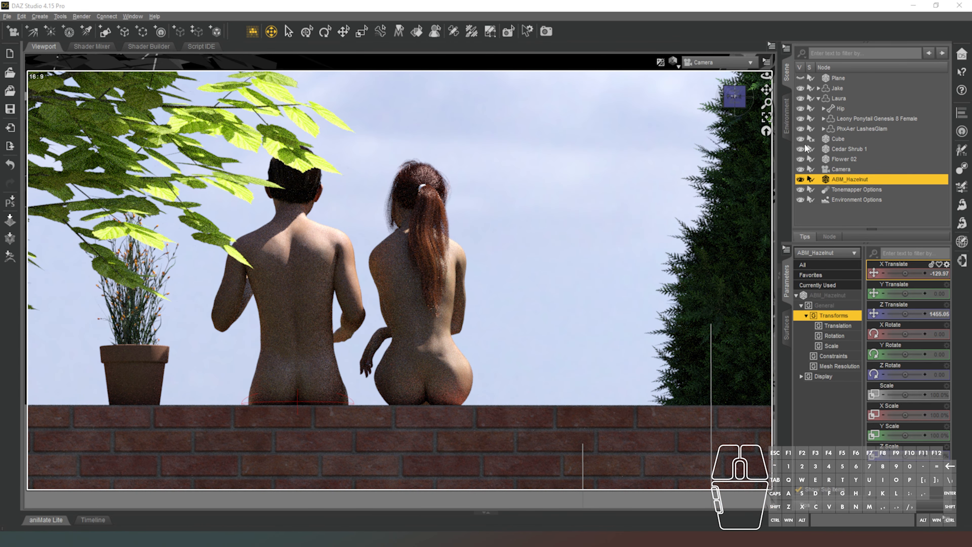
Change the viewport to the Smooth Shaded draw style and return to the perspective view.
left_click(678, 70)
left_click(684, 143)
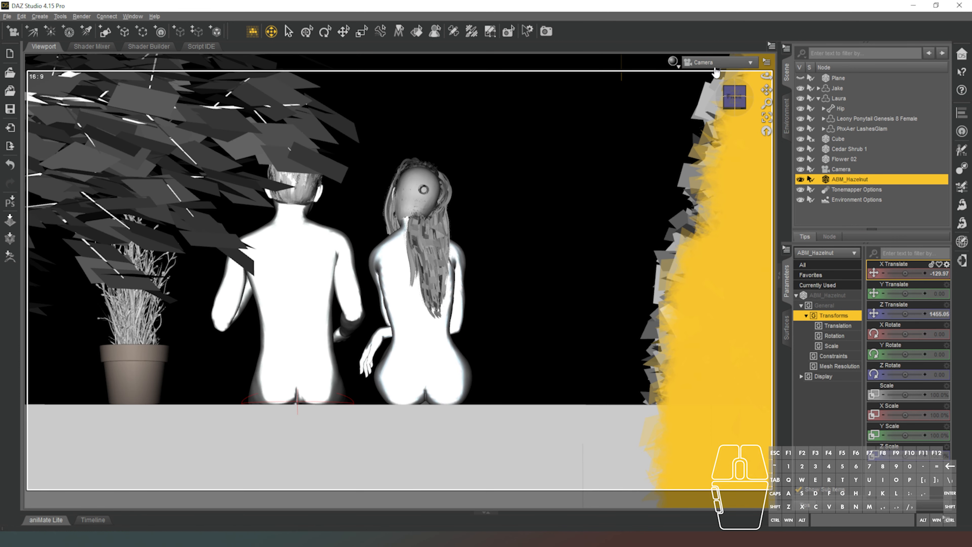
left_click(712, 65)
left_click(705, 74)
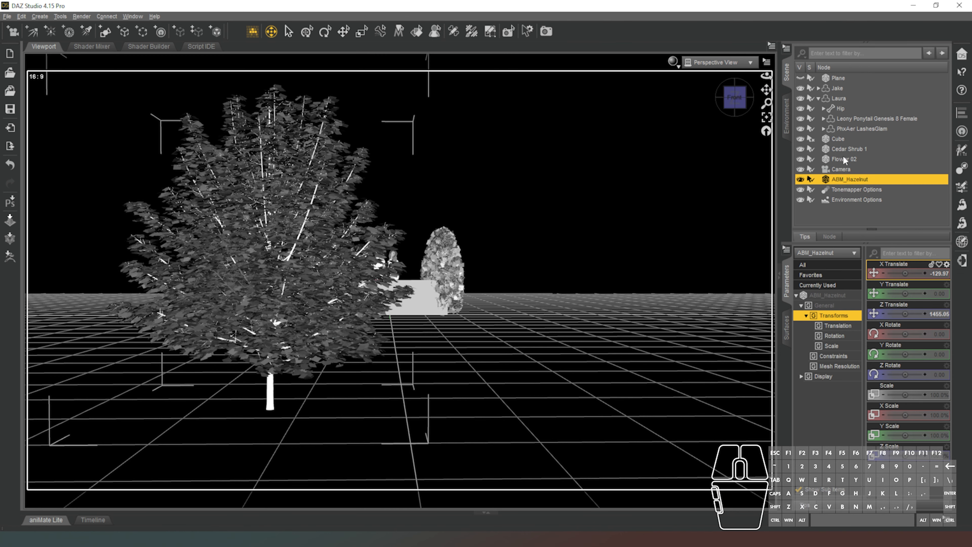
Turn on the camera's Depth of Field and set its Focal Distance to about 2188.04 so focus falls at the figures.
left_click(838, 169)
left_click(829, 327)
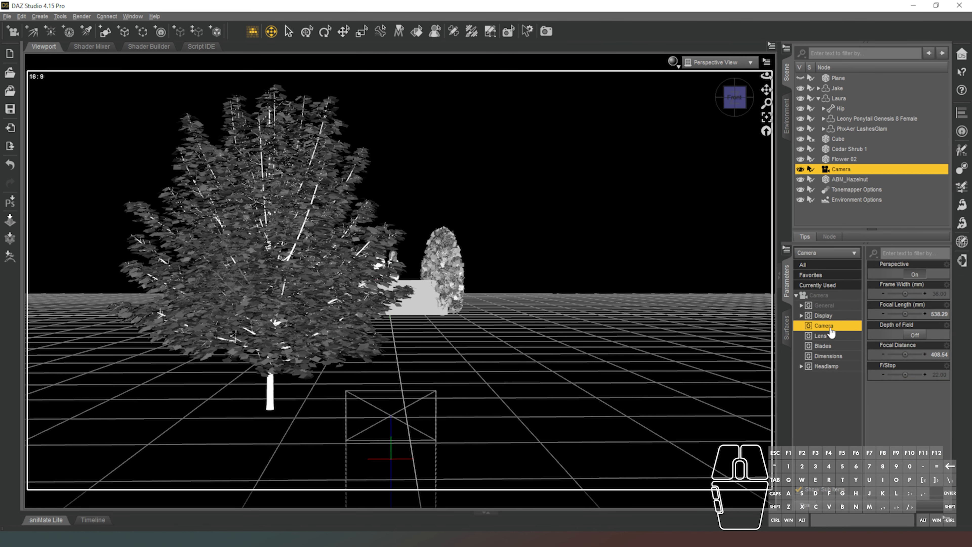
left_click(913, 335)
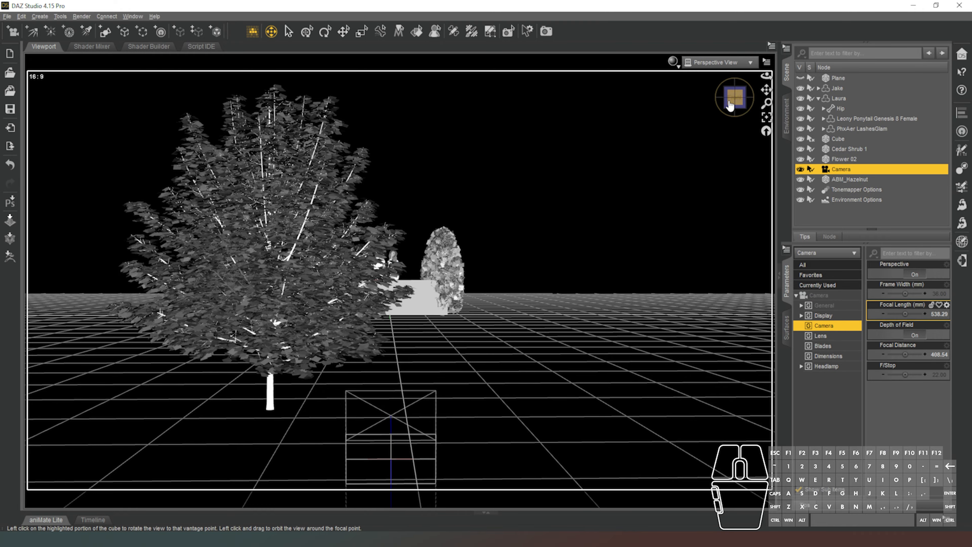
left_click_drag(729, 105, 712, 136)
mouse_move(905, 354)
left_mouse_down()
mouse_move(920, 354)
mouse_move(886, 354)
left_mouse_up()
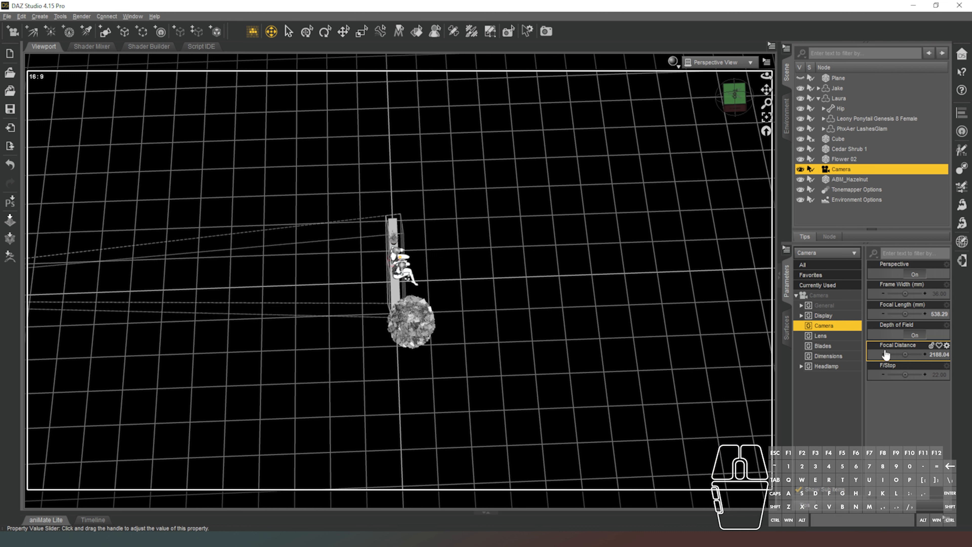
Look through the camera again and preview the depth of field in NVIDIA Iray.
left_click(716, 62)
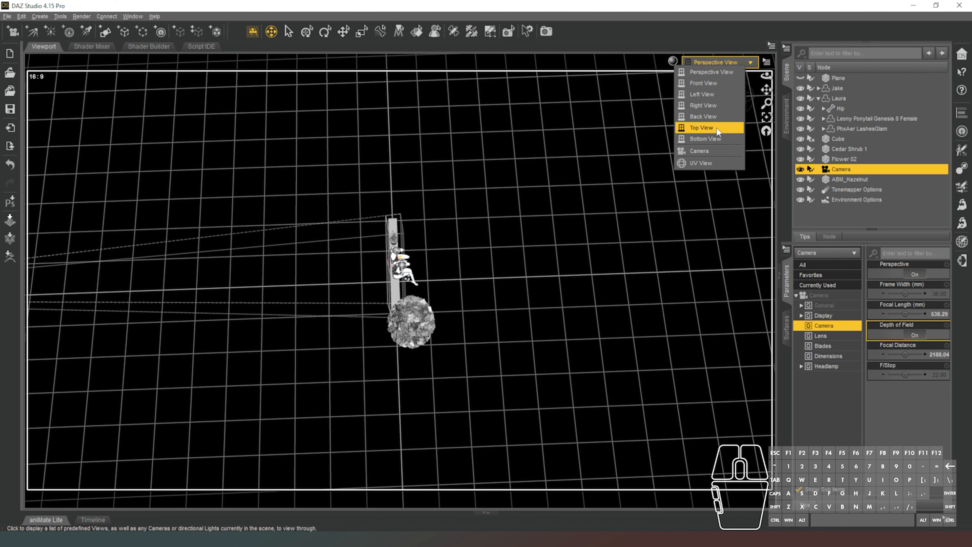
left_click(714, 153)
left_click(324, 32)
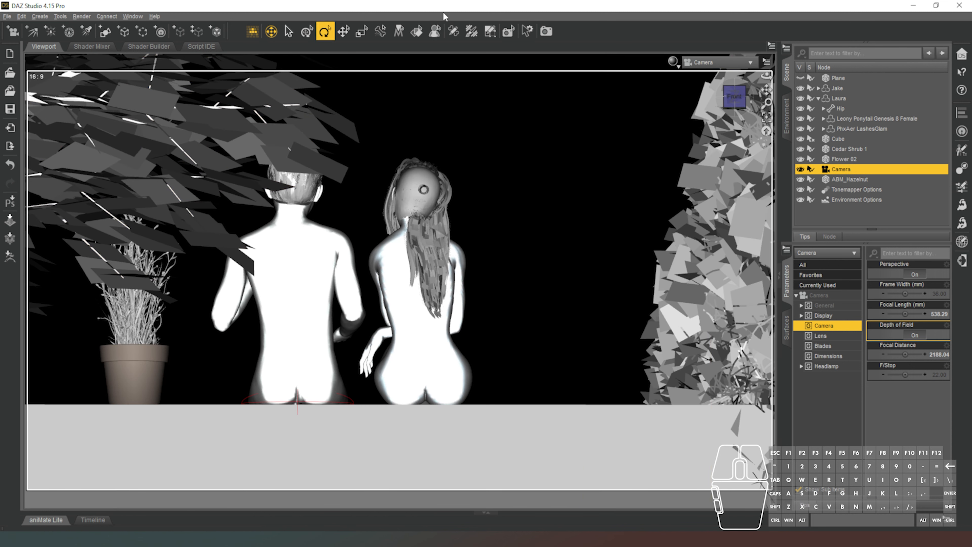
left_click(673, 61)
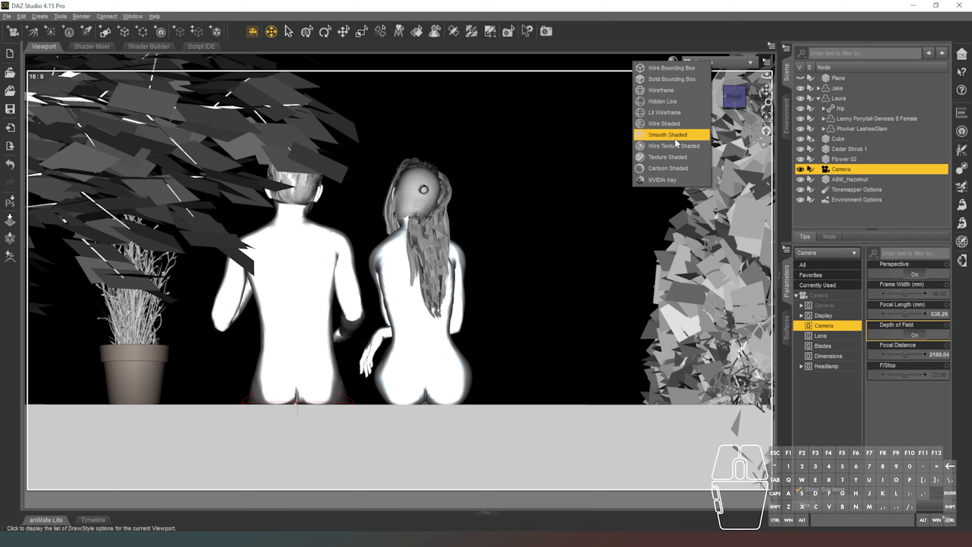
left_click(662, 179)
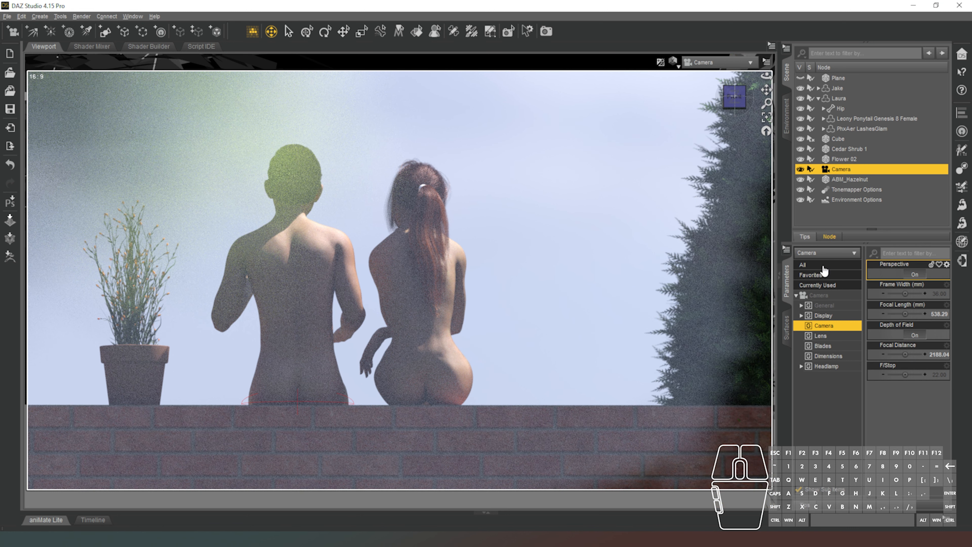
Set the camera's Y Translate to 10.
left_click(819, 295)
left_click(933, 293)
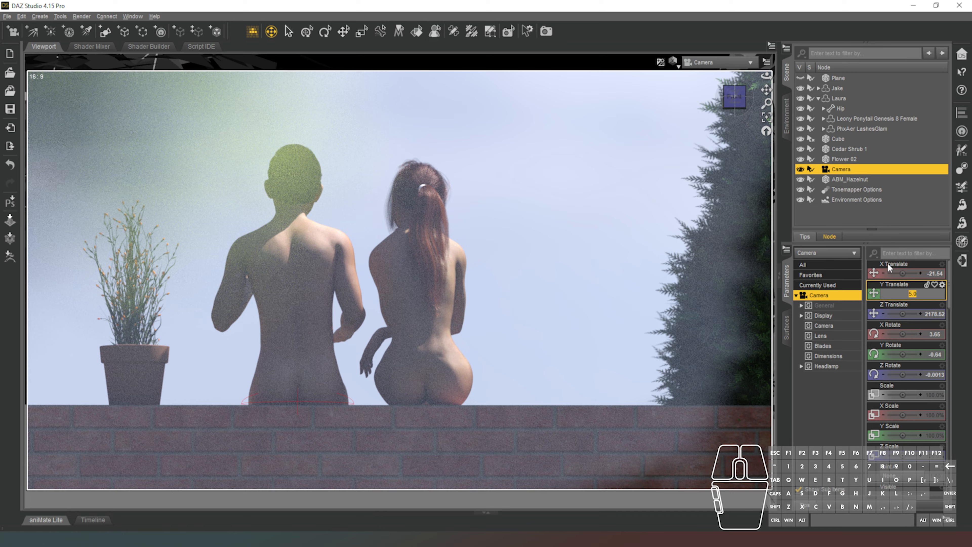
type("10")
key("Return")
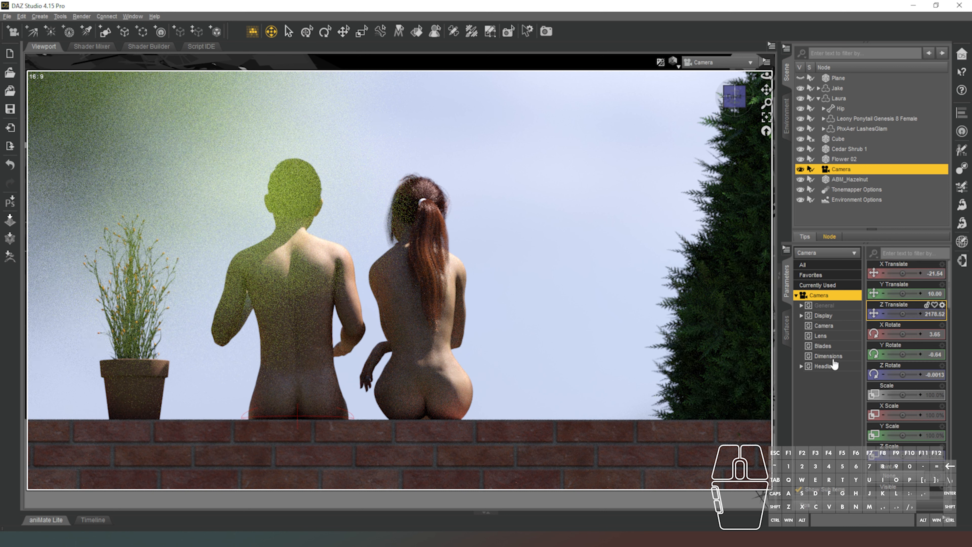
Try an F/Stop of 70 on the camera, and raise it to 90.
left_click(824, 326)
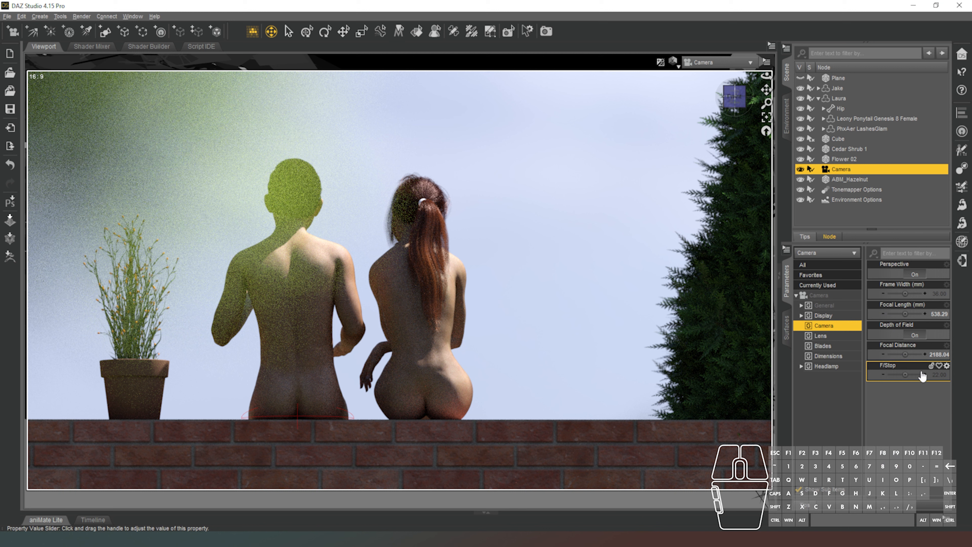
left_click(941, 374)
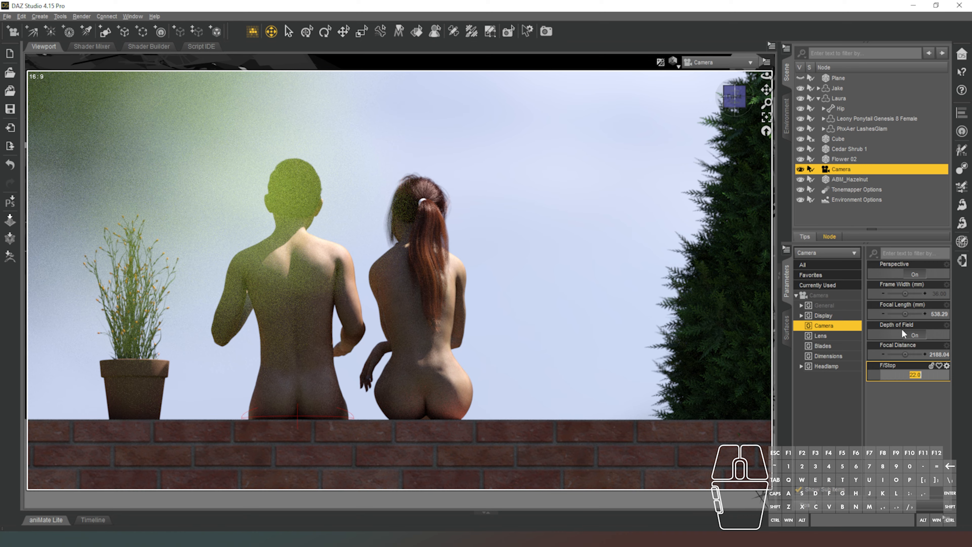
type("70")
key("Return")
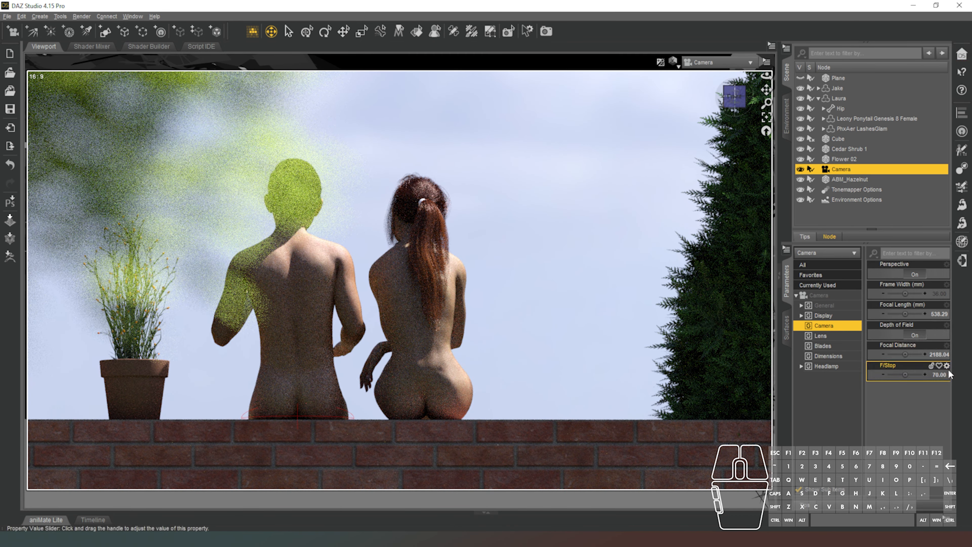
left_click(938, 373)
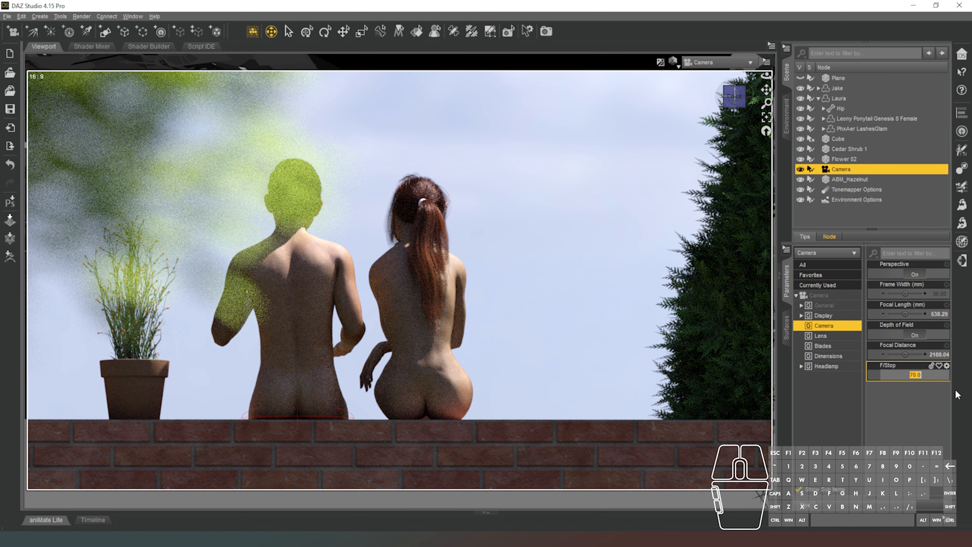
type("90")
key("Return")
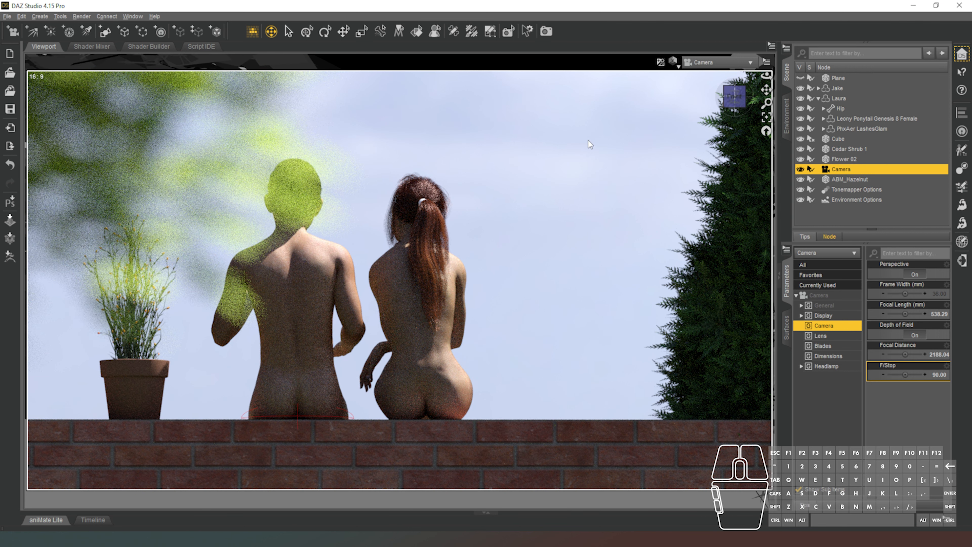
Collapse the Laura node, select Cedar Shrub 1, and change the viewport to the Smooth Shaded draw style.
left_click(818, 98)
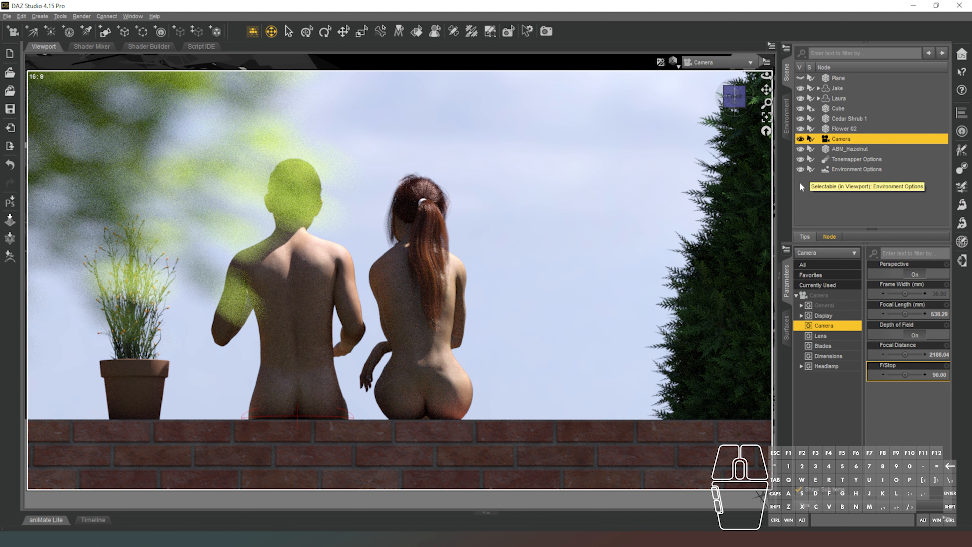
left_click(845, 119)
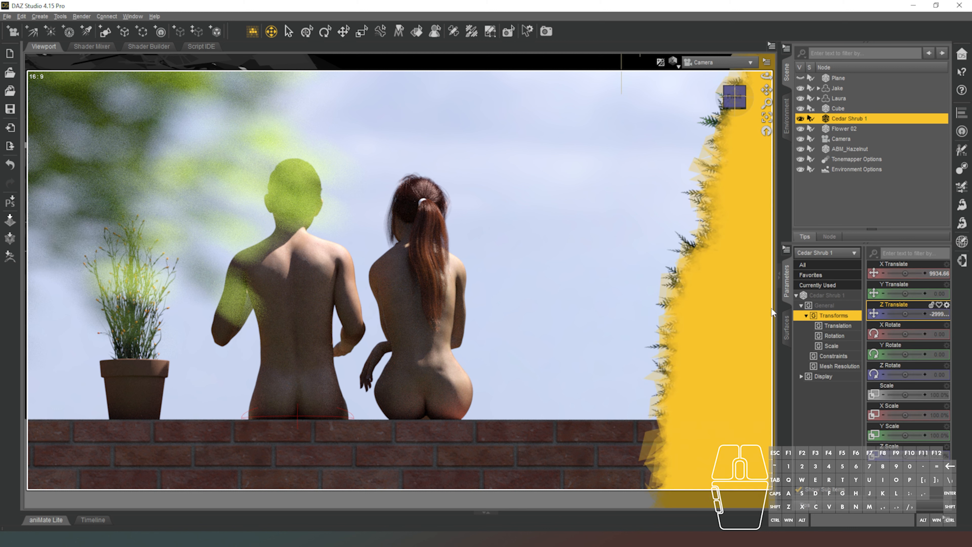
left_click(937, 313)
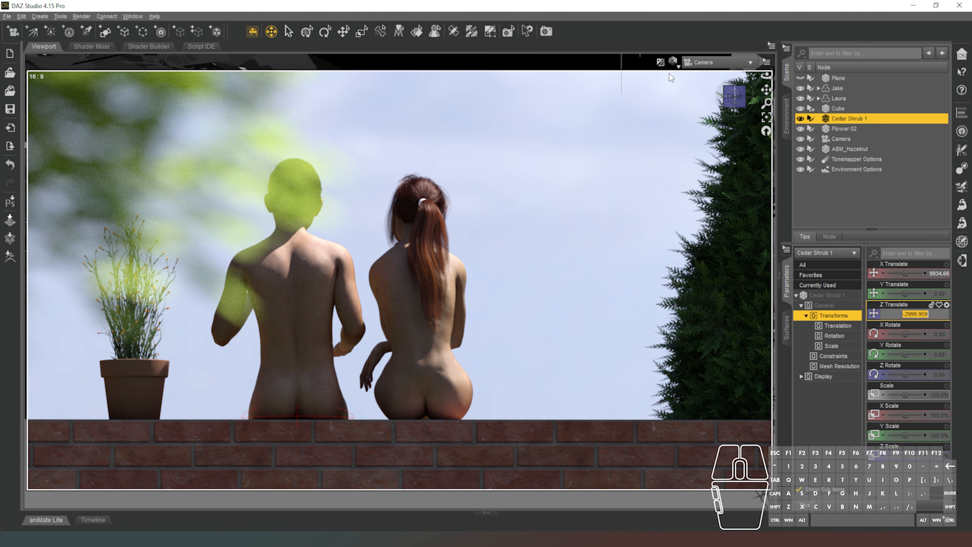
left_click(673, 64)
left_click(670, 128)
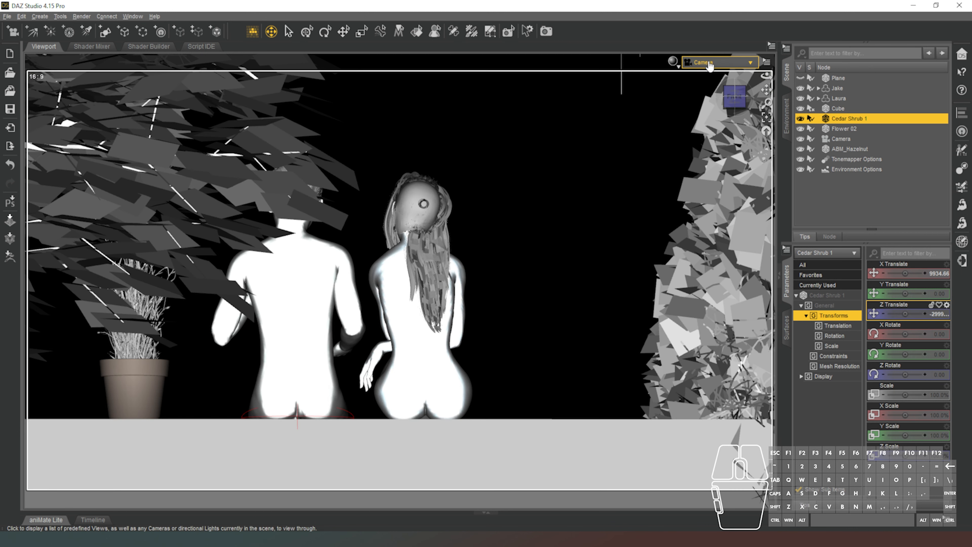
In the perspective view, move Cedar Shrub 1 away from the wall along Z to about -3226.
left_click(708, 61)
left_click(716, 80)
left_click_drag(733, 95, 426, 76)
left_click(343, 31)
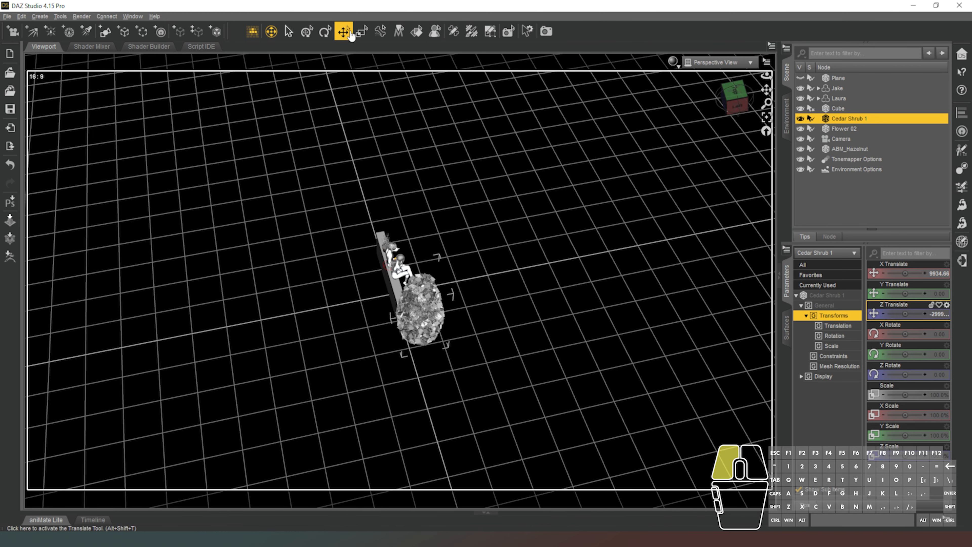
left_click_drag(382, 342, 468, 333)
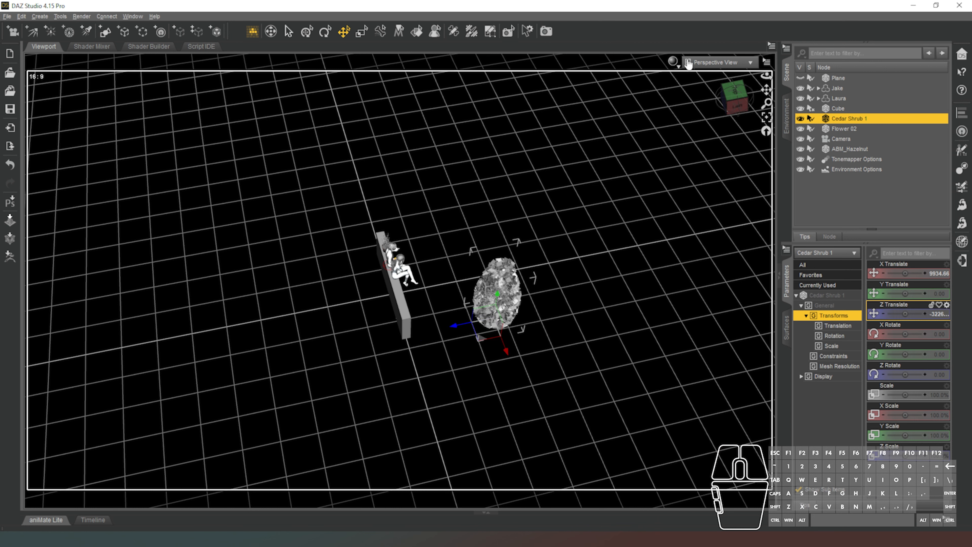
Look through the camera to check the shrub's placement in the frame.
left_click(717, 62)
left_click(726, 150)
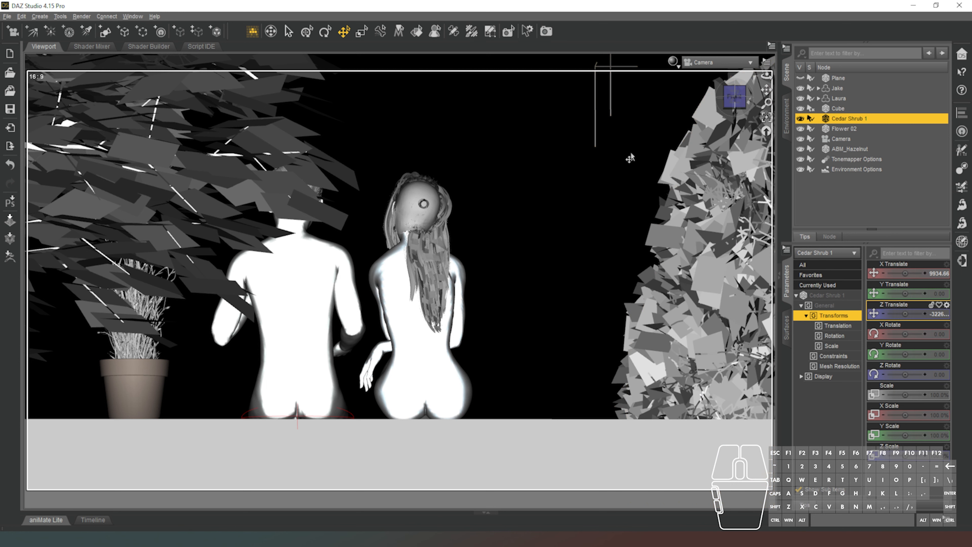
left_click(673, 62)
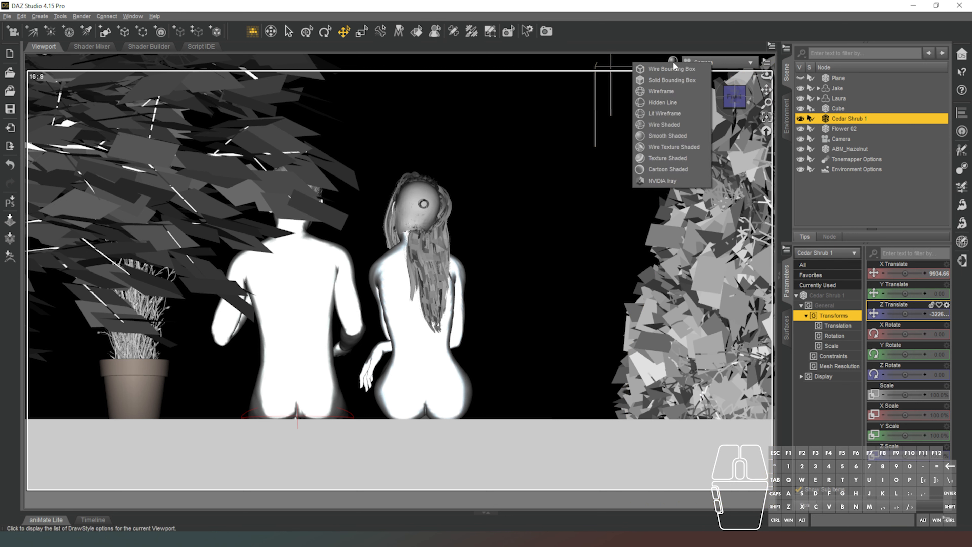
left_click(674, 168)
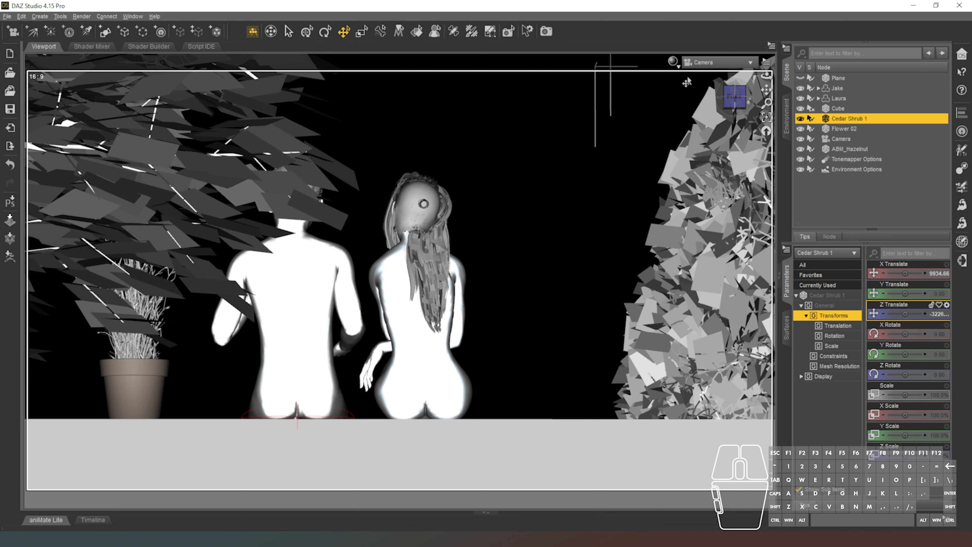
Return to the perspective view and move Cedar Shrub 1 farther from the wall along Z to about -3319.
left_click(708, 63)
left_click(702, 79)
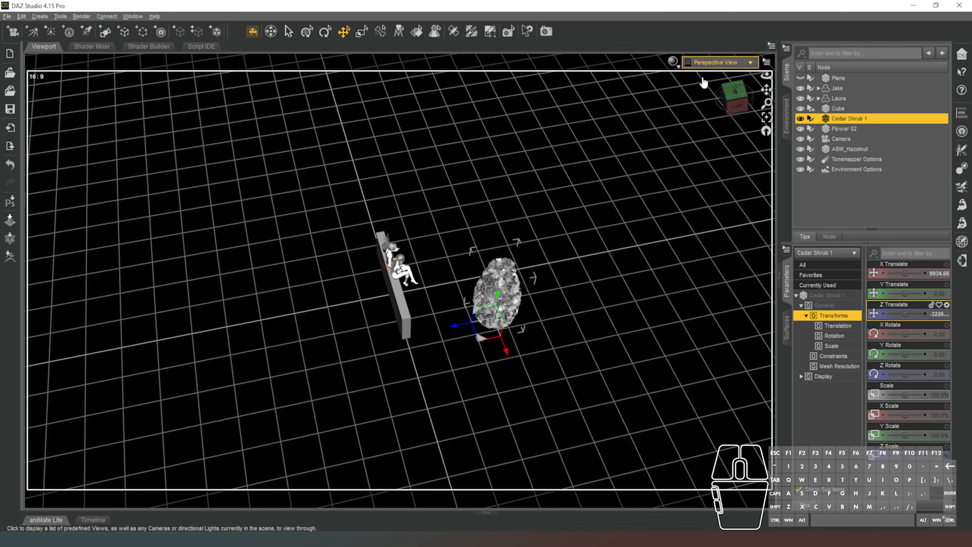
left_click(843, 139)
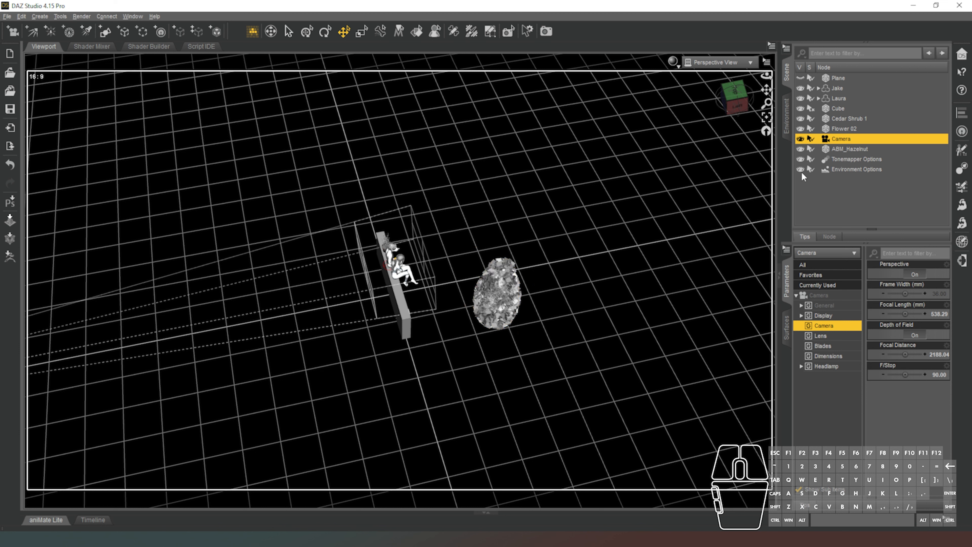
left_click(840, 120)
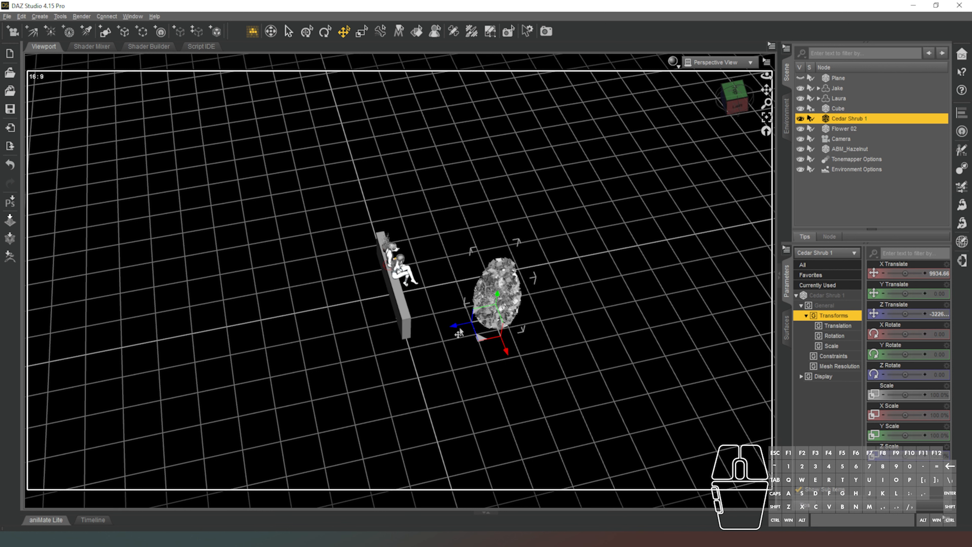
left_click_drag(456, 331, 488, 322)
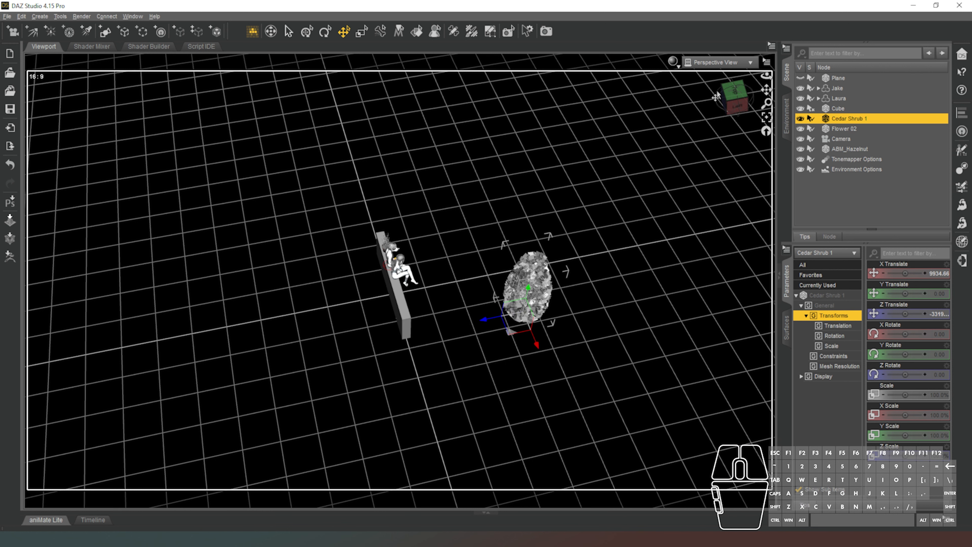
Look through the camera and preview the repositioned shrub in the NVIDIA Iray draw style.
left_click(716, 62)
left_click(681, 148)
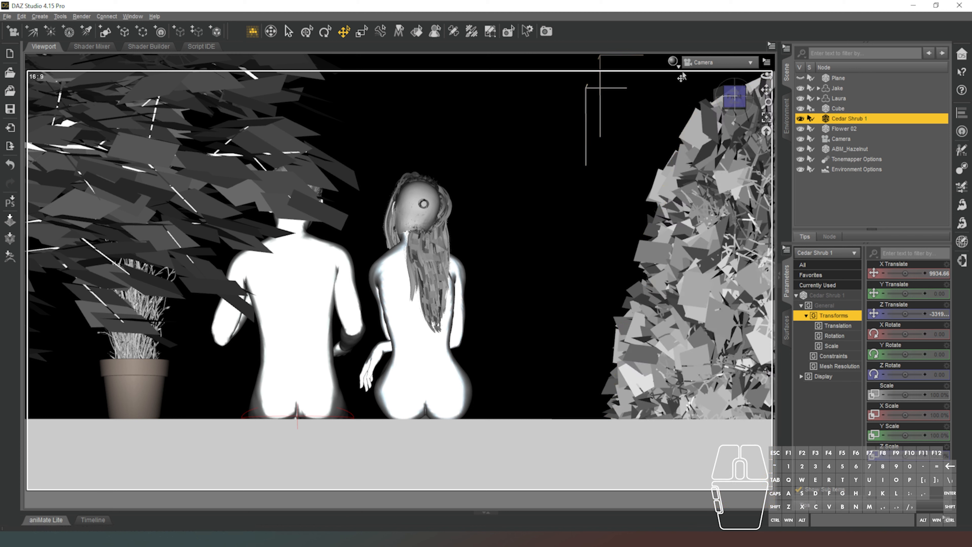
left_click(674, 69)
left_click(666, 179)
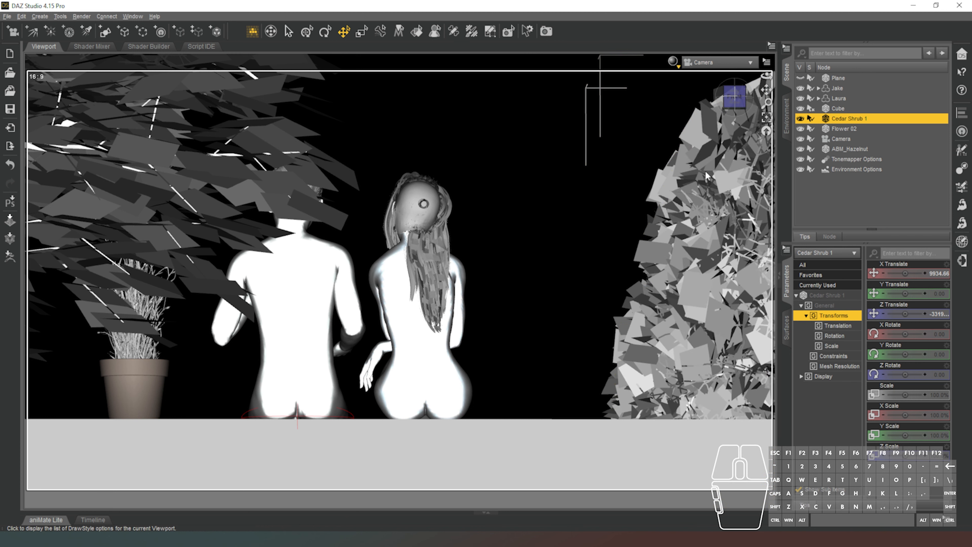
left_click(398, 32)
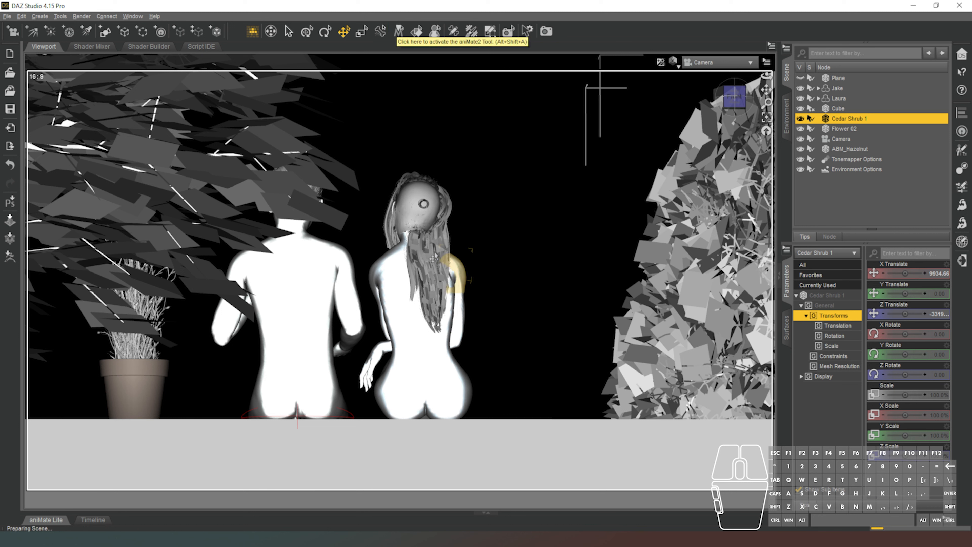